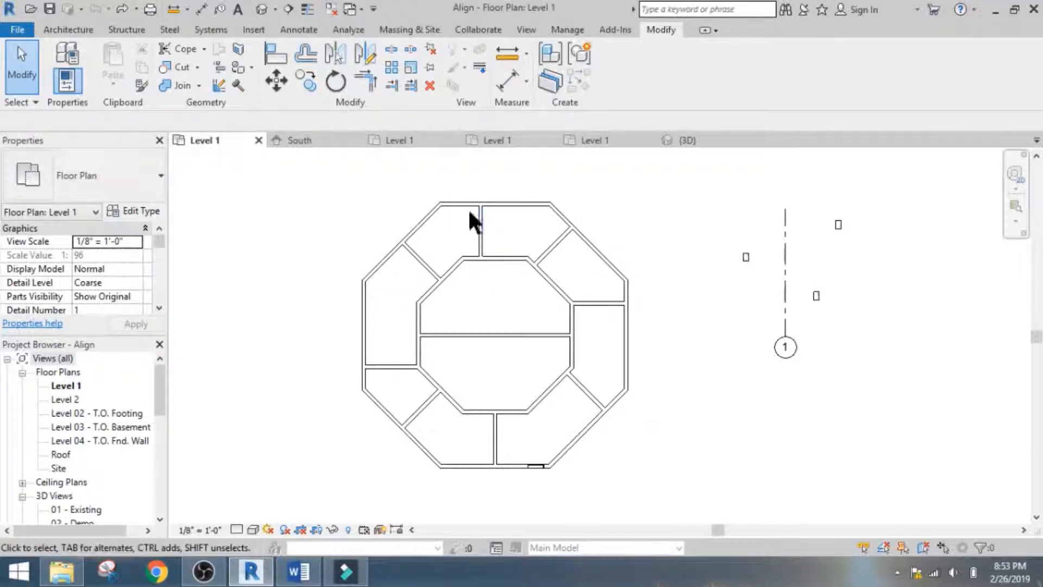
left_click(520, 202)
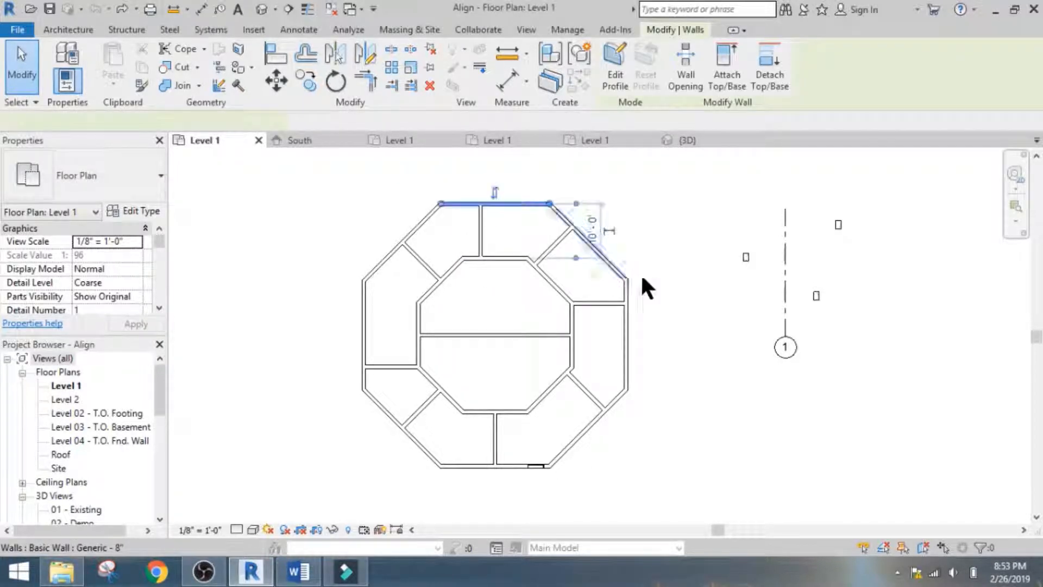
left_click(728, 349)
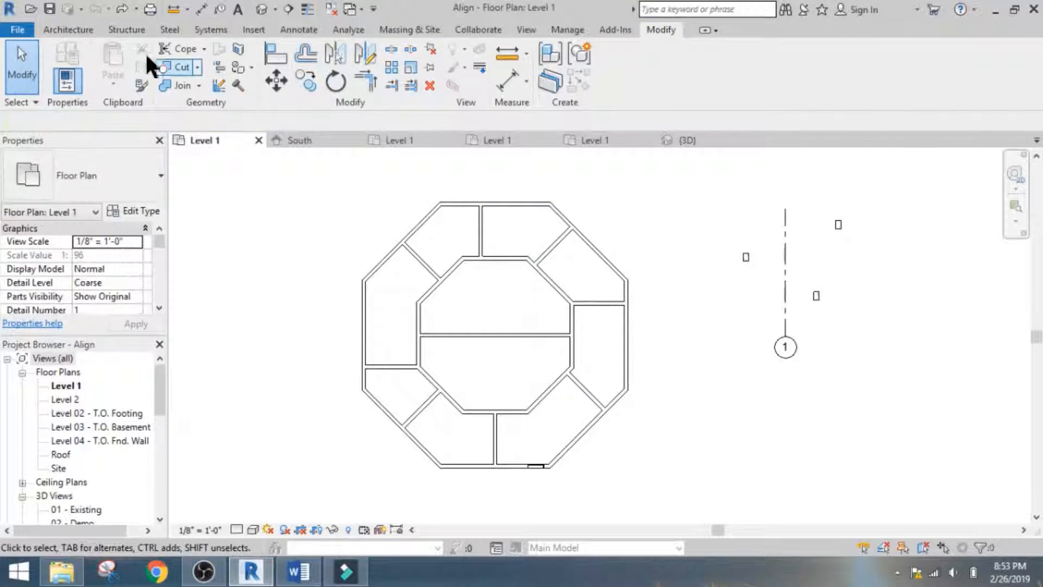
left_click(78, 30)
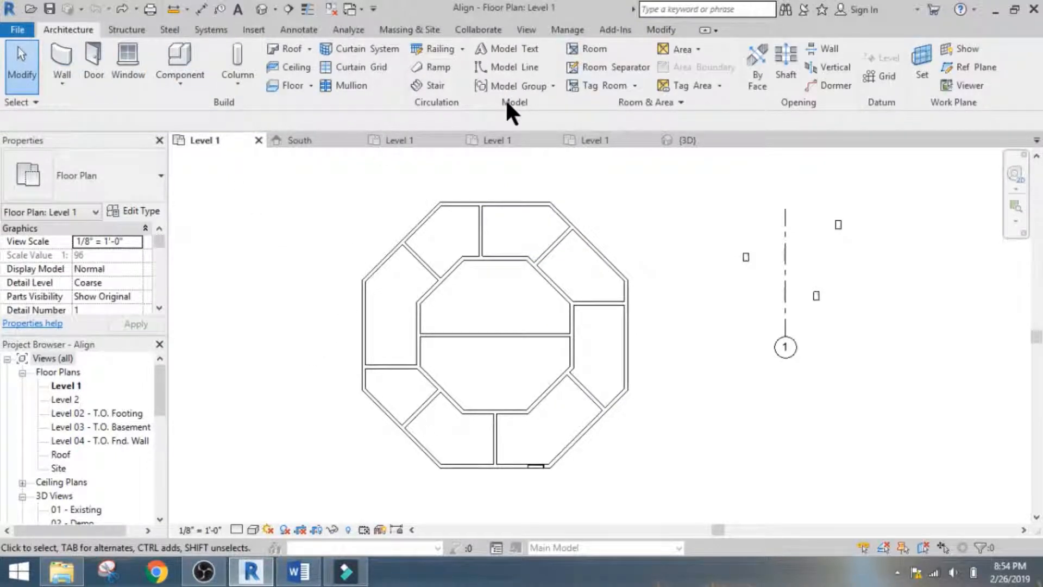
Align the upper-right diagonal partition wall with the centerline of the lower-left diagonal partition wall.
left_click(661, 29)
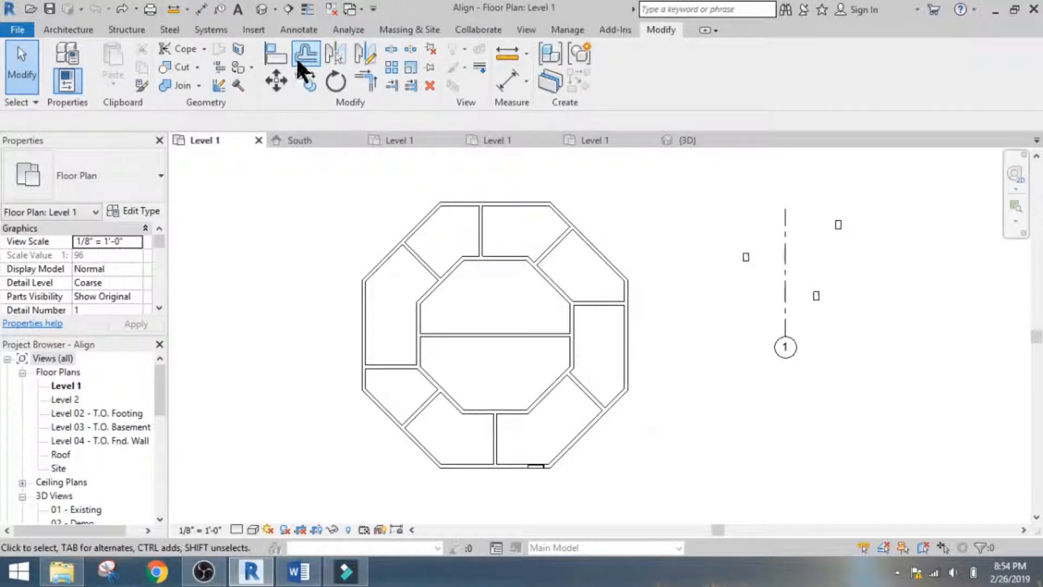
left_click(275, 53)
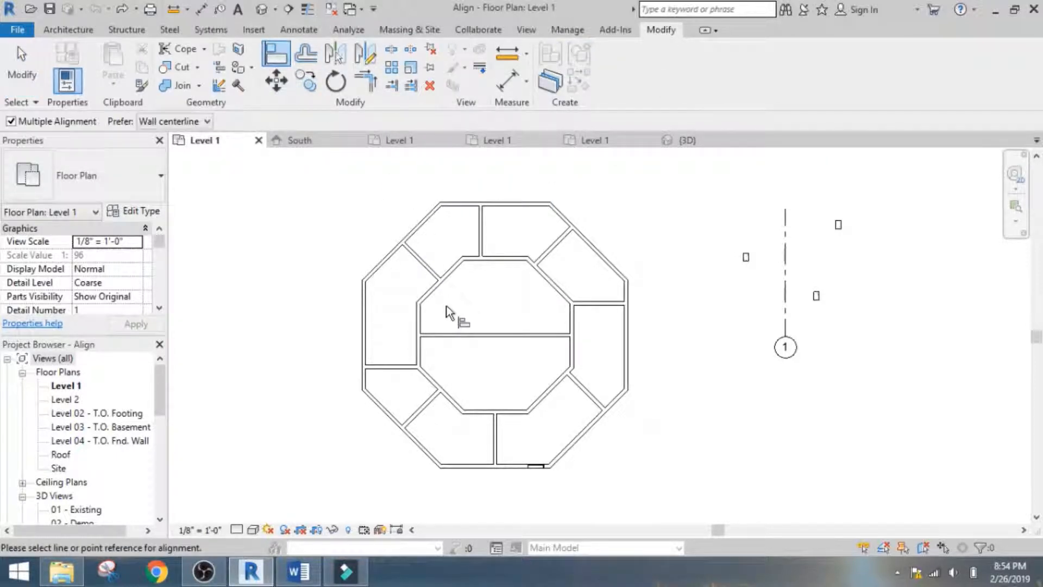
scroll(425, 259, "up", 2)
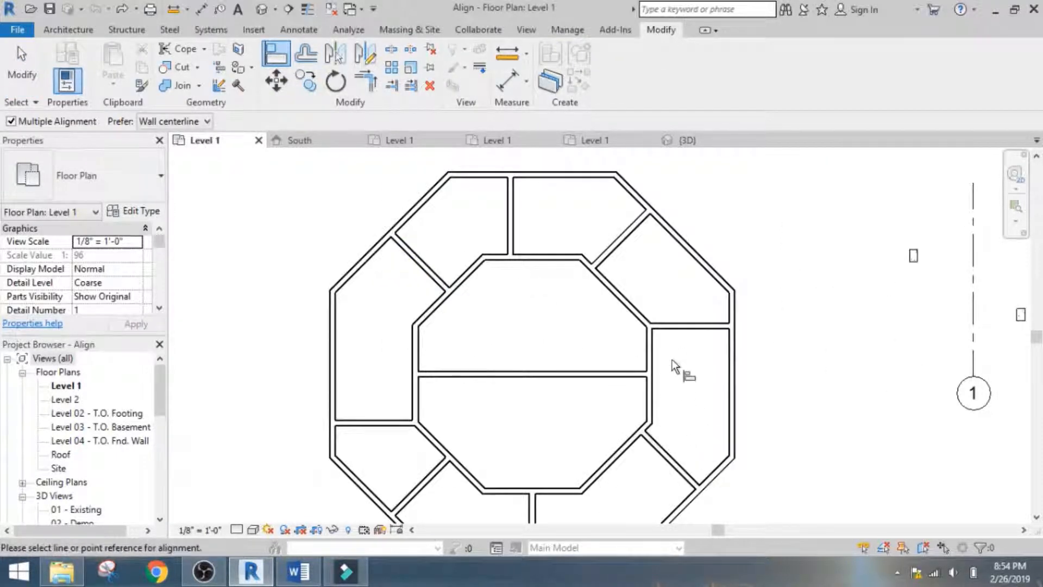
scroll(673, 360, "down", 2)
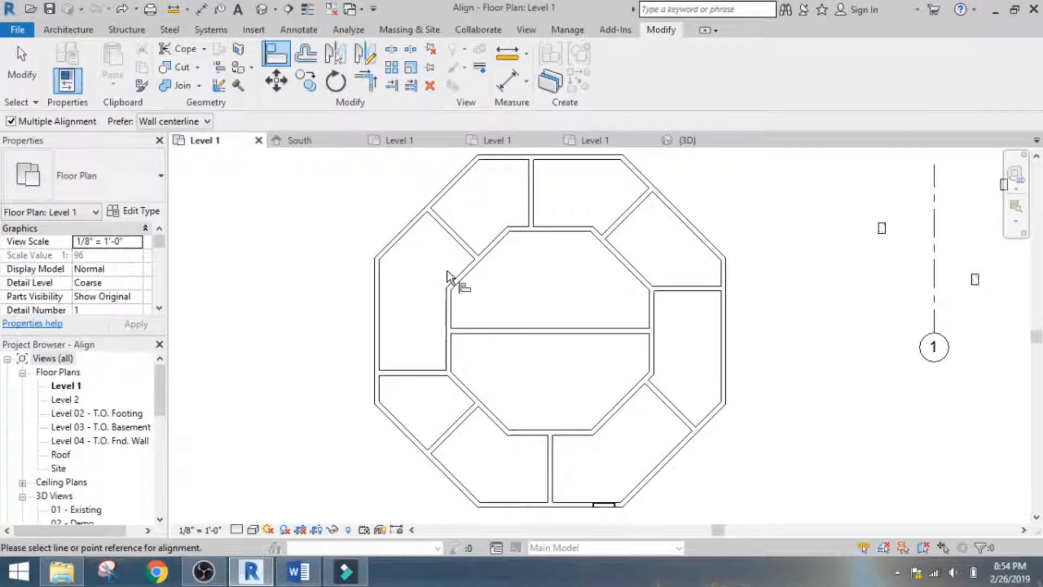
left_click(463, 421)
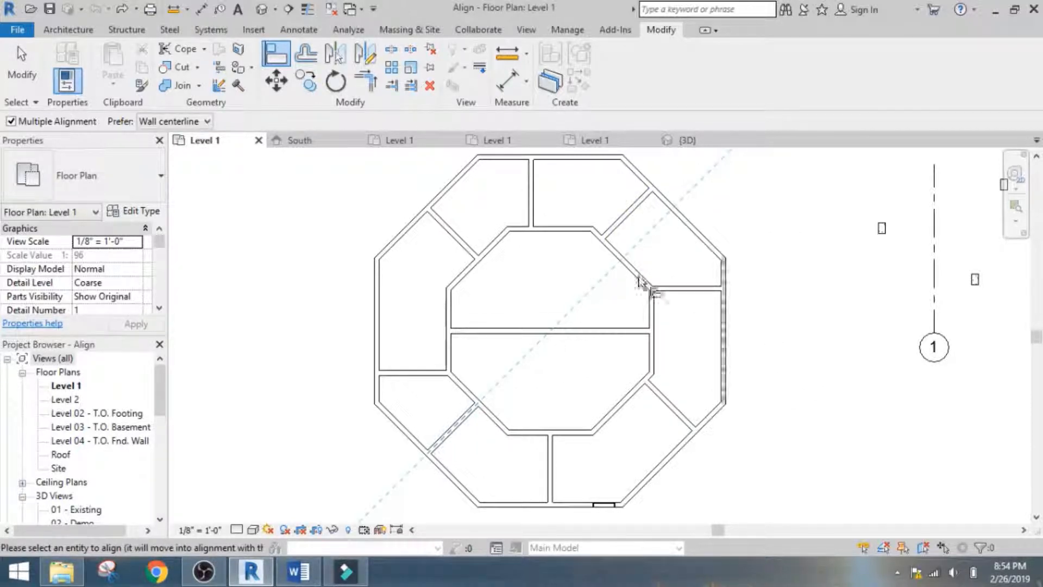
left_click(621, 220)
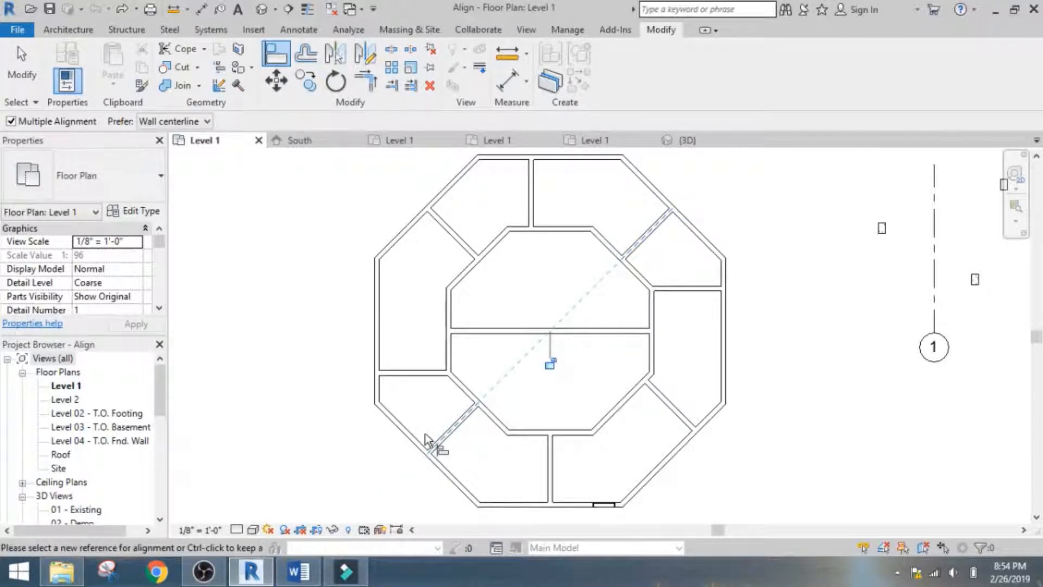
right_click(537, 317)
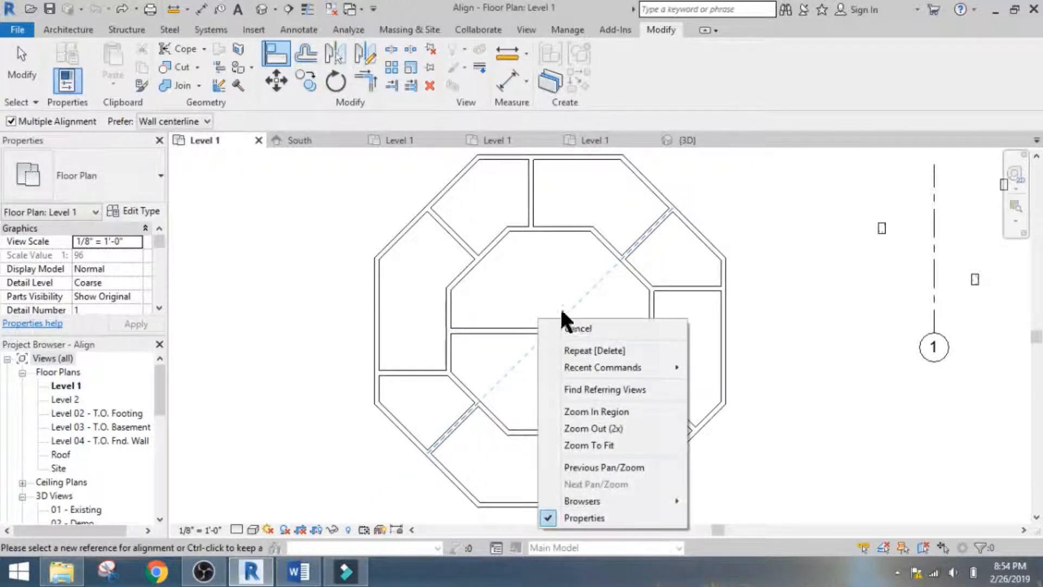
left_click(575, 327)
right_click(555, 289)
left_click(588, 299)
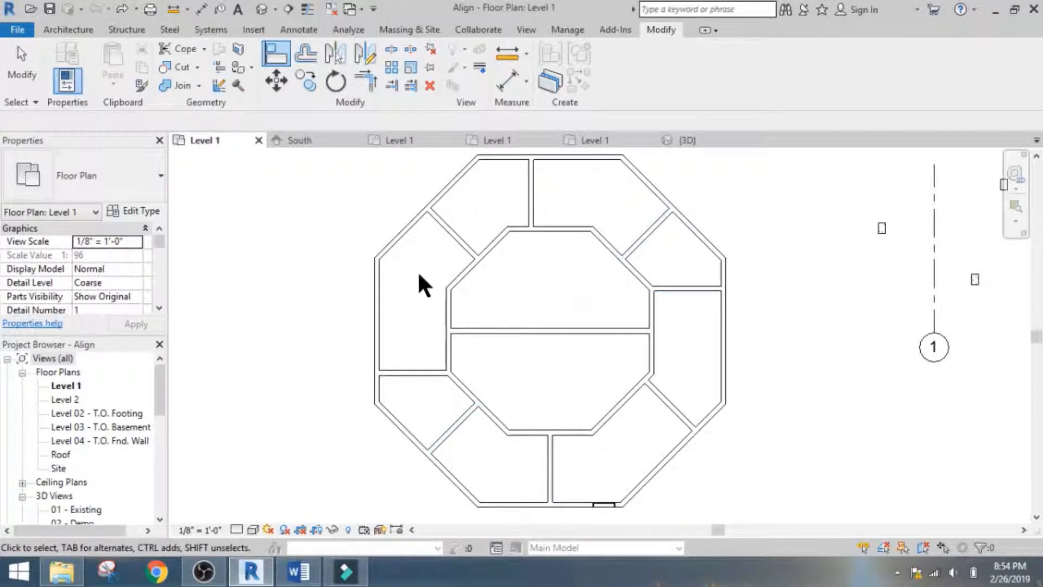
Align the horizontal partitions on both sides of the outer ring with the central horizontal wall, using multiple alignment.
left_click(279, 50)
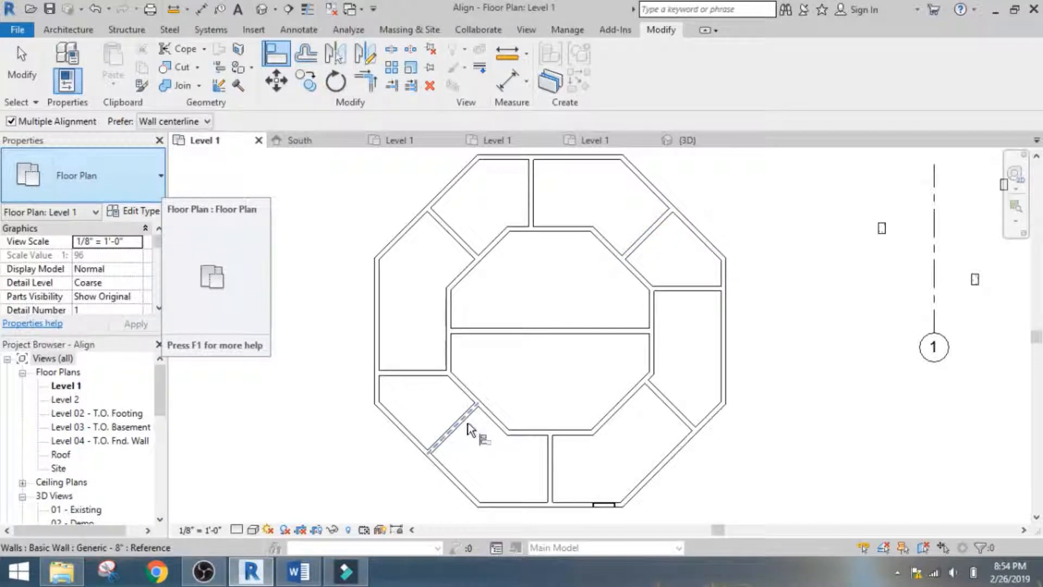
left_click(560, 329)
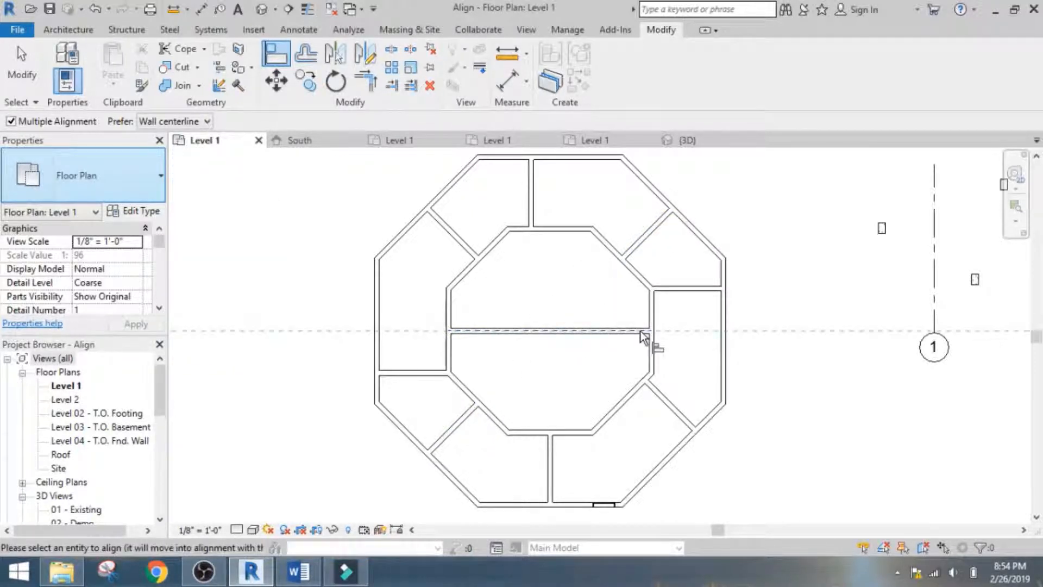
left_click(678, 289)
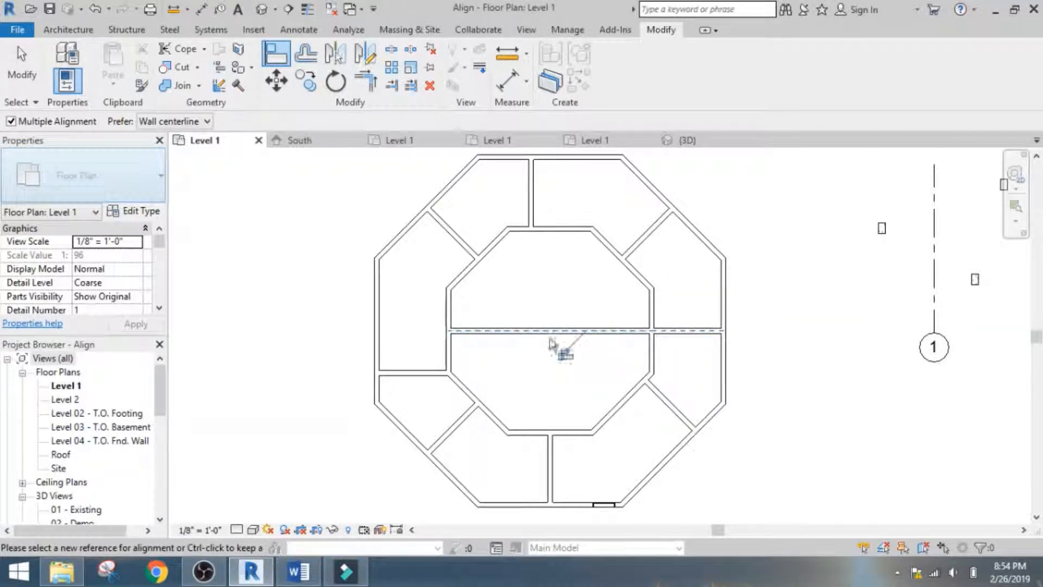
left_click(419, 371)
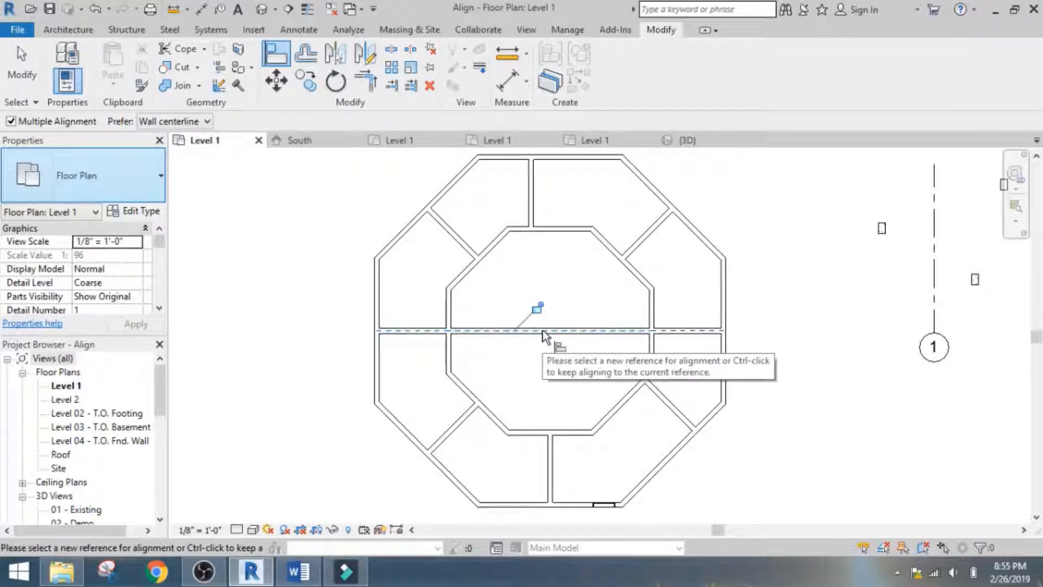
Turn off multiple alignment and align the lower-right diagonal partition with the upper-left diagonal partition.
left_click(10, 120)
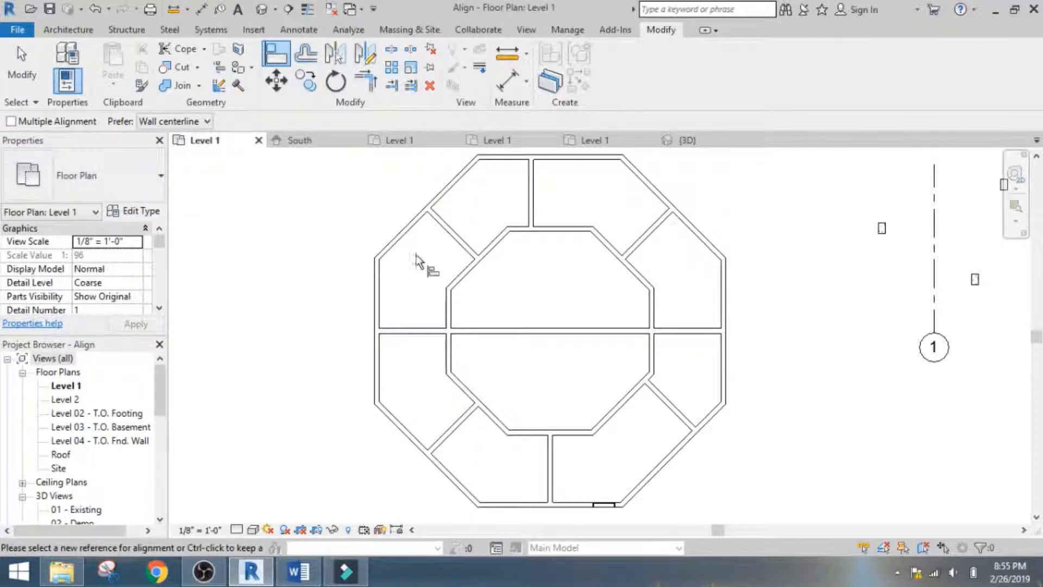
left_click(459, 245)
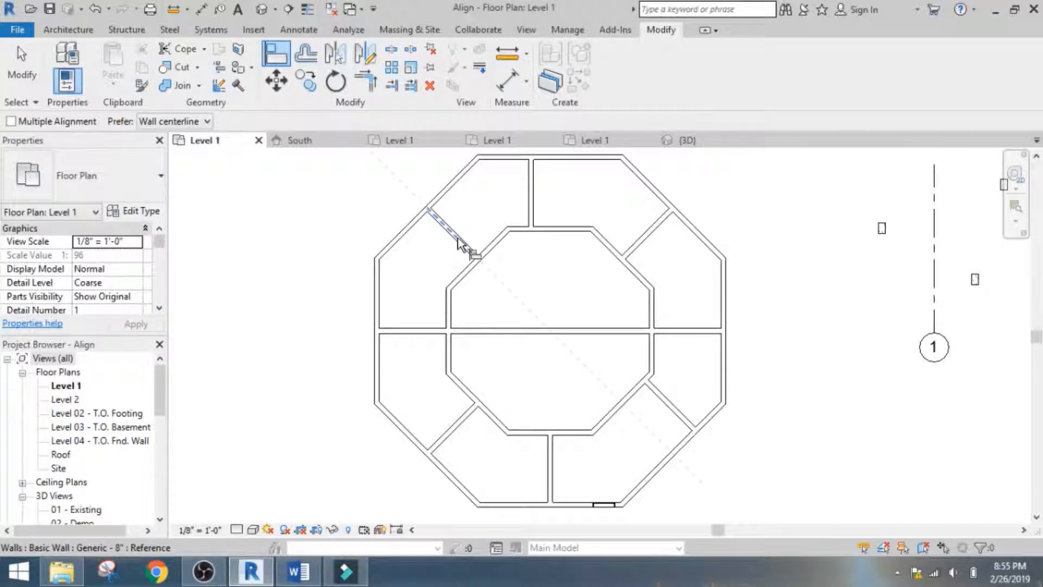
left_click(682, 418)
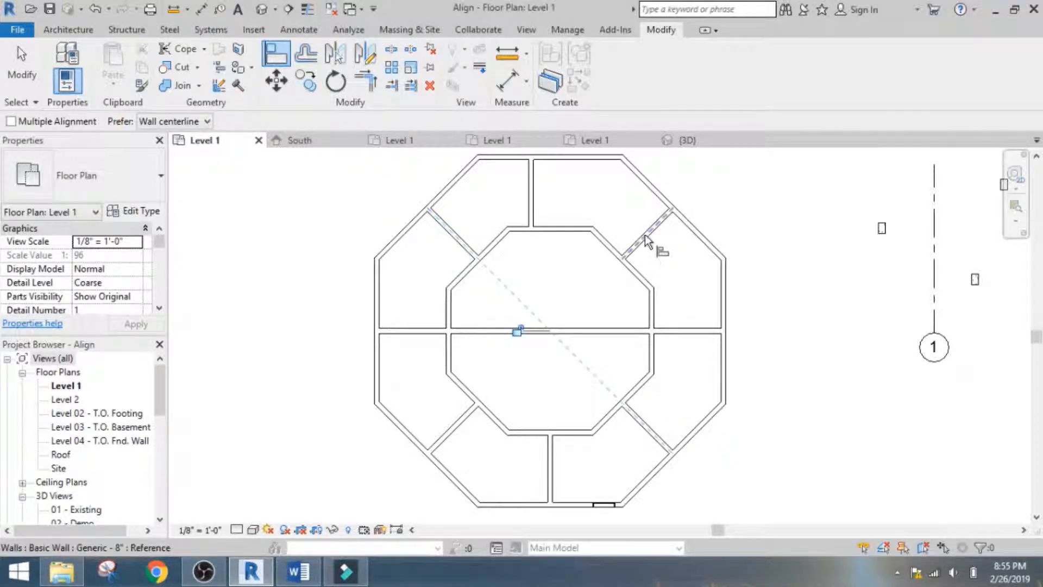
Align the upper vertical partition with the lower vertical partition and end the Align command.
left_click(550, 478)
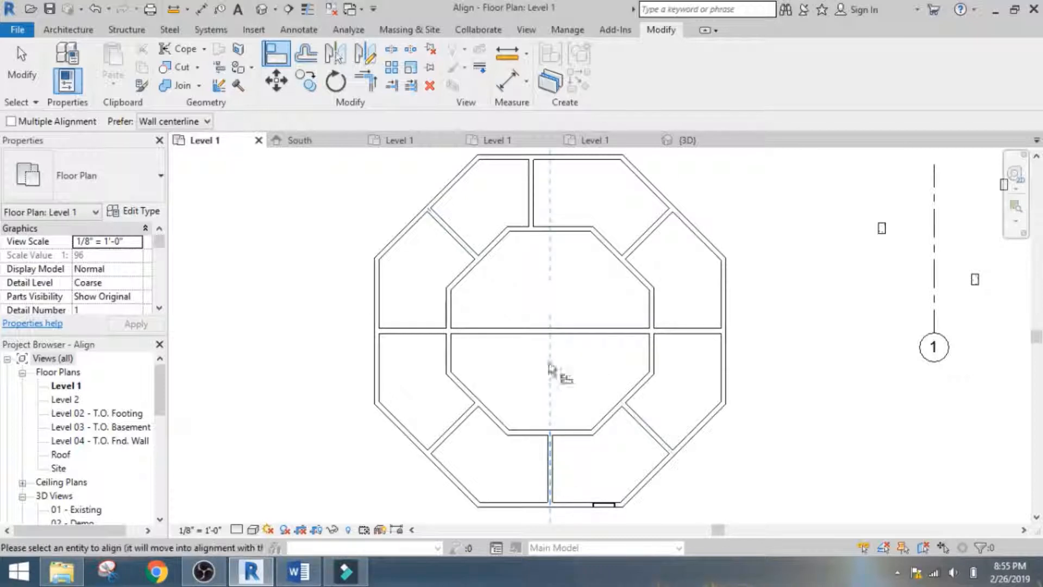
left_click(533, 214)
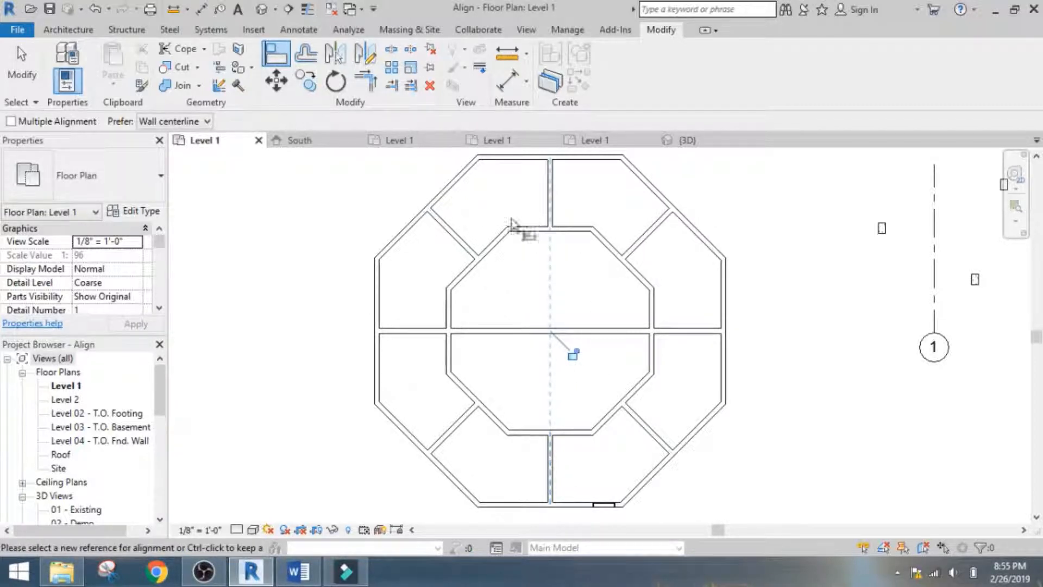
right_click(360, 228)
left_click(384, 238)
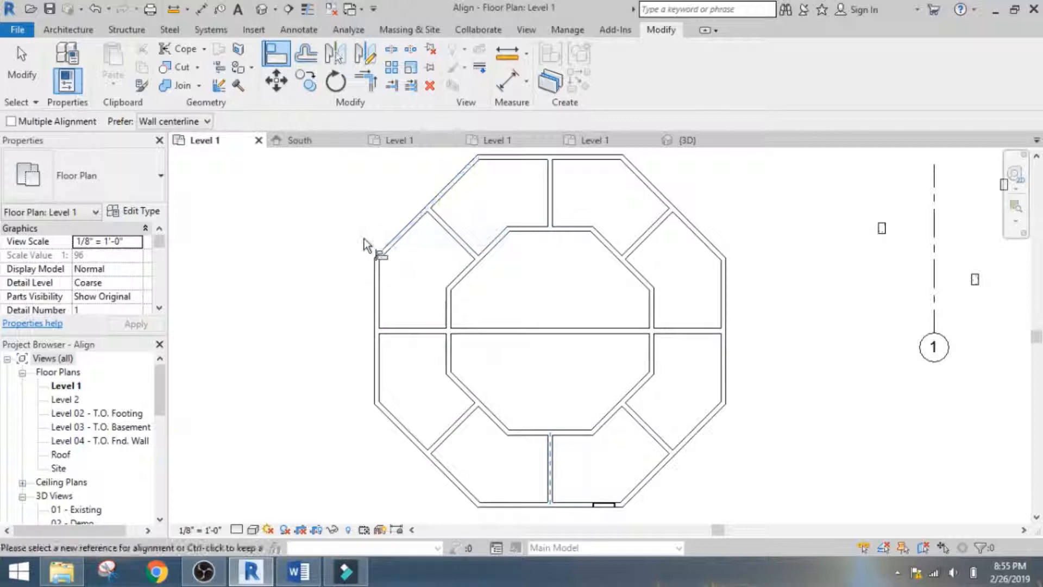
right_click(364, 239)
left_click(399, 248)
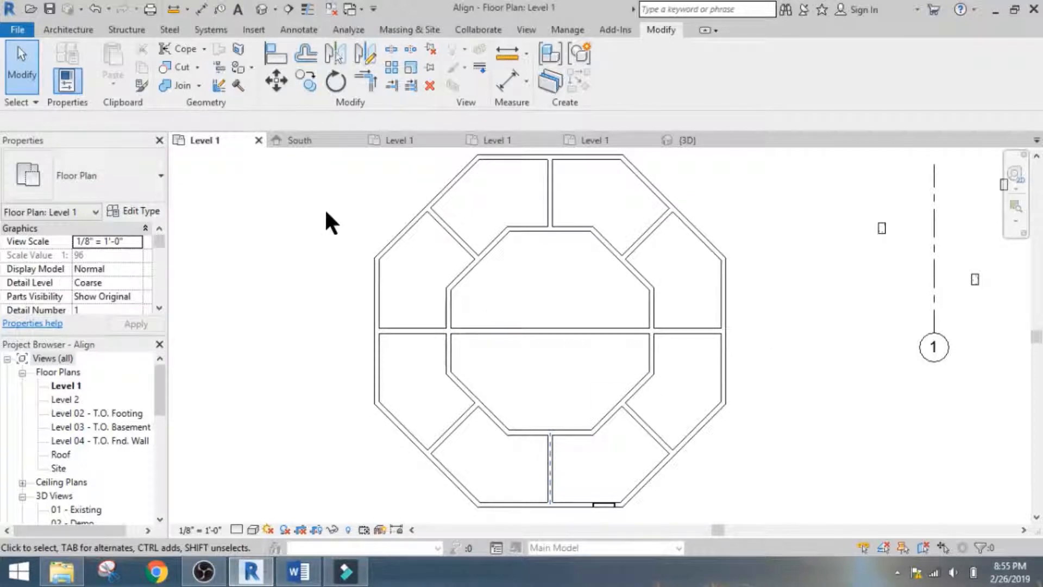
In the South elevation, align the bottom edge of the left window with the bottom edge of the right window.
left_click(309, 142)
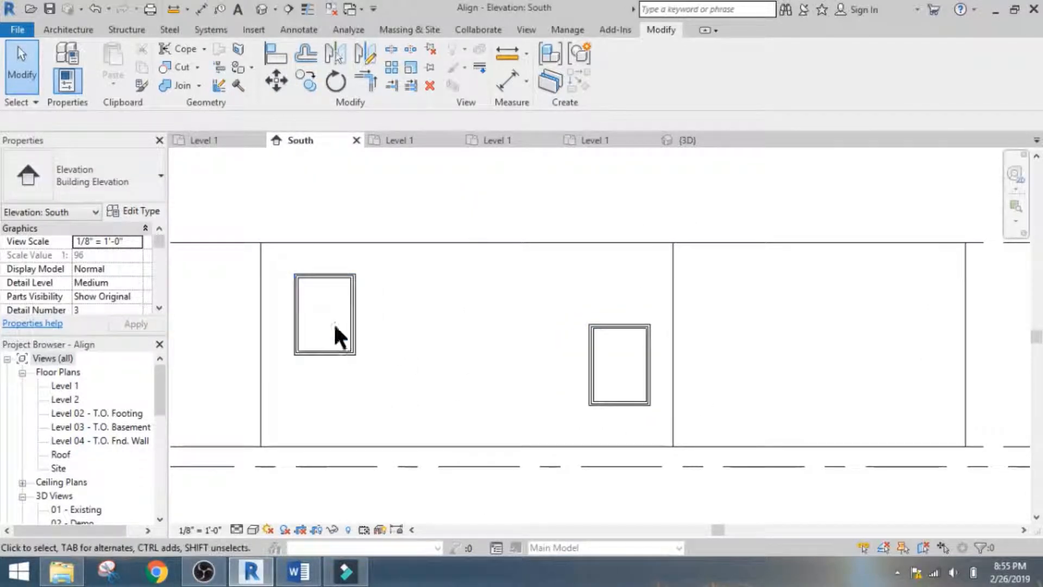
left_click(271, 57)
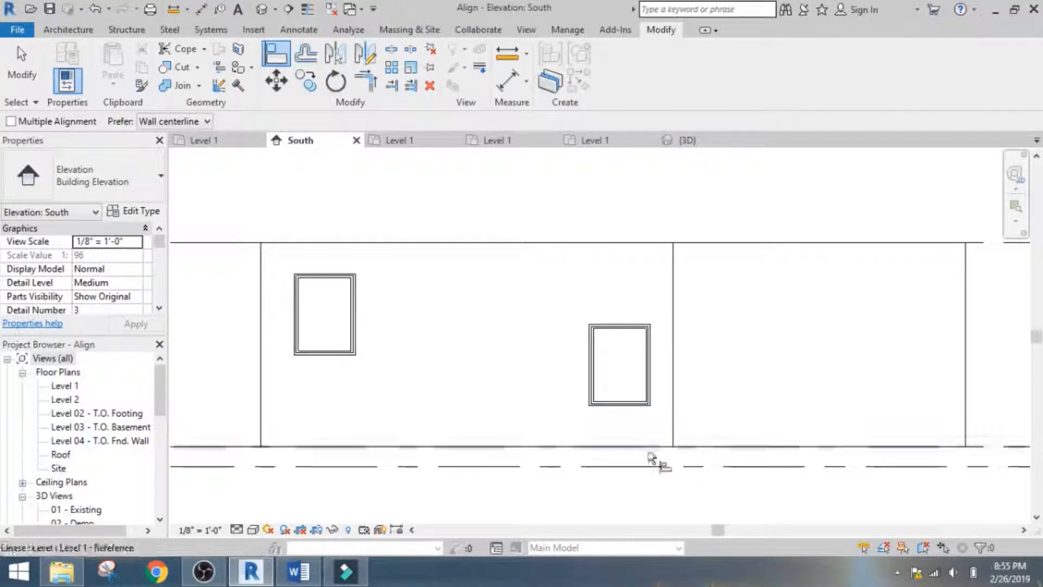
left_click(639, 406)
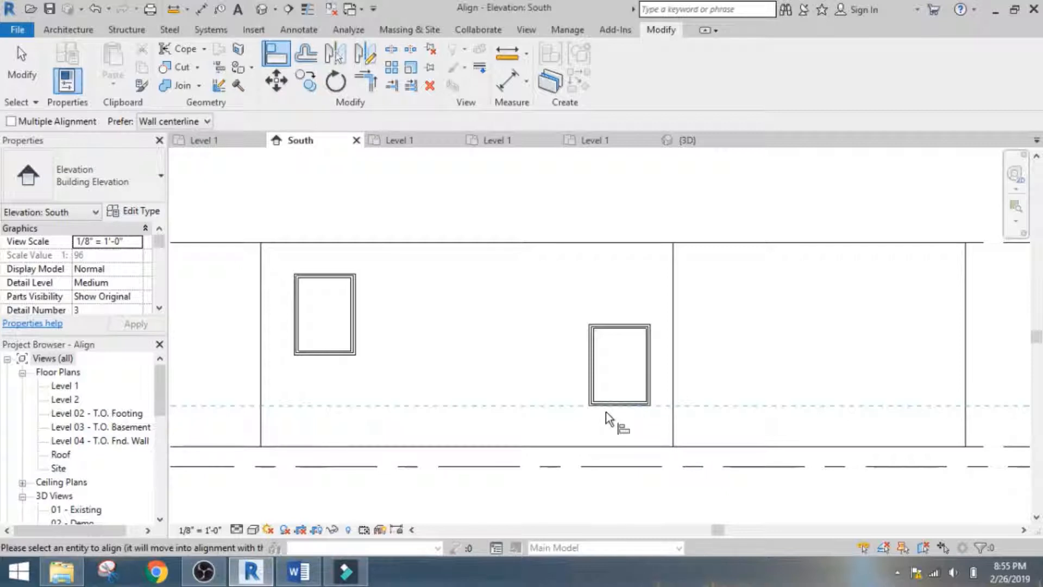
left_click(337, 356)
right_click(420, 362)
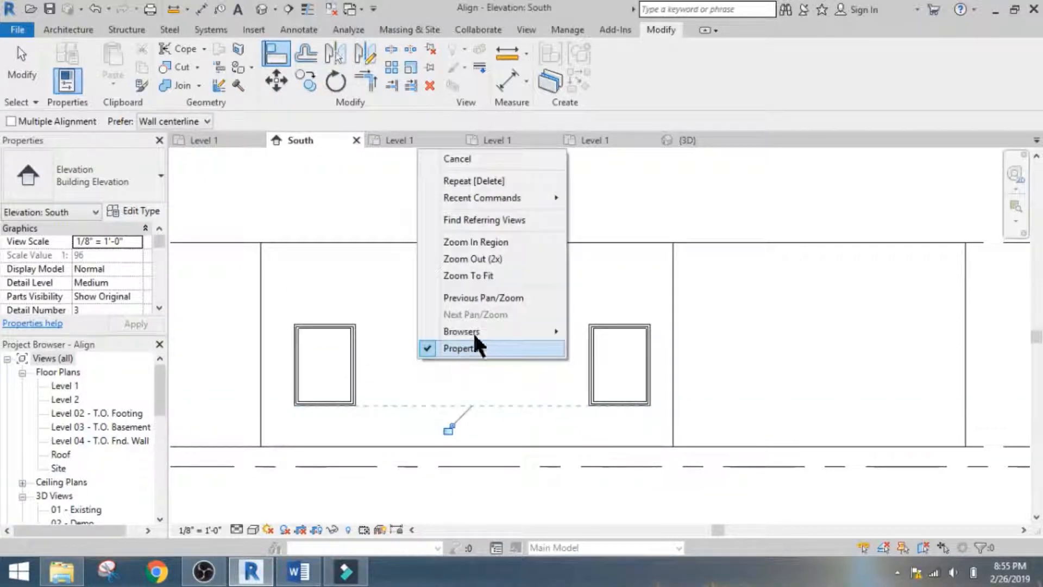
left_click(468, 157)
right_click(477, 223)
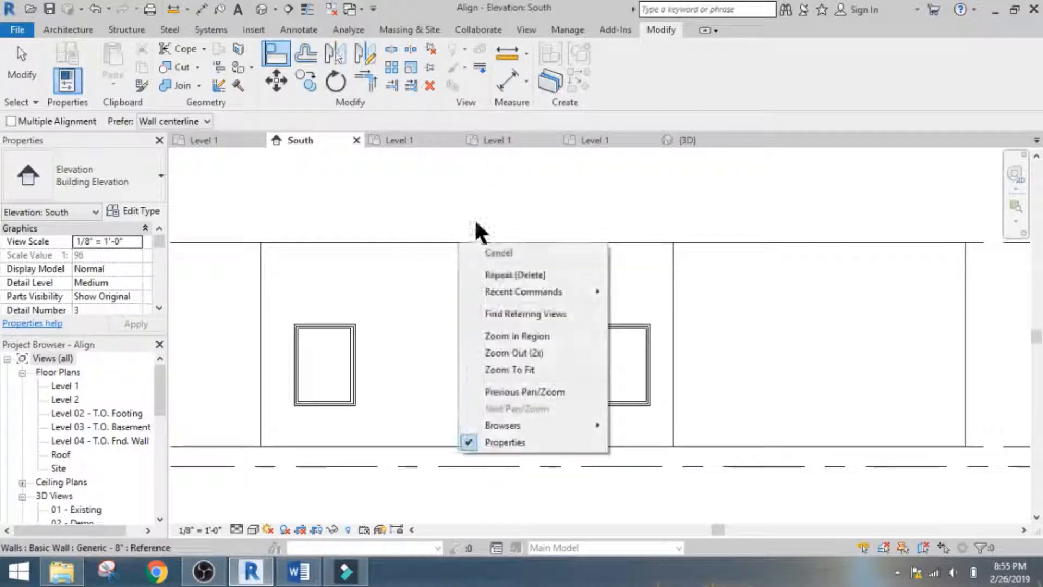
left_click(503, 253)
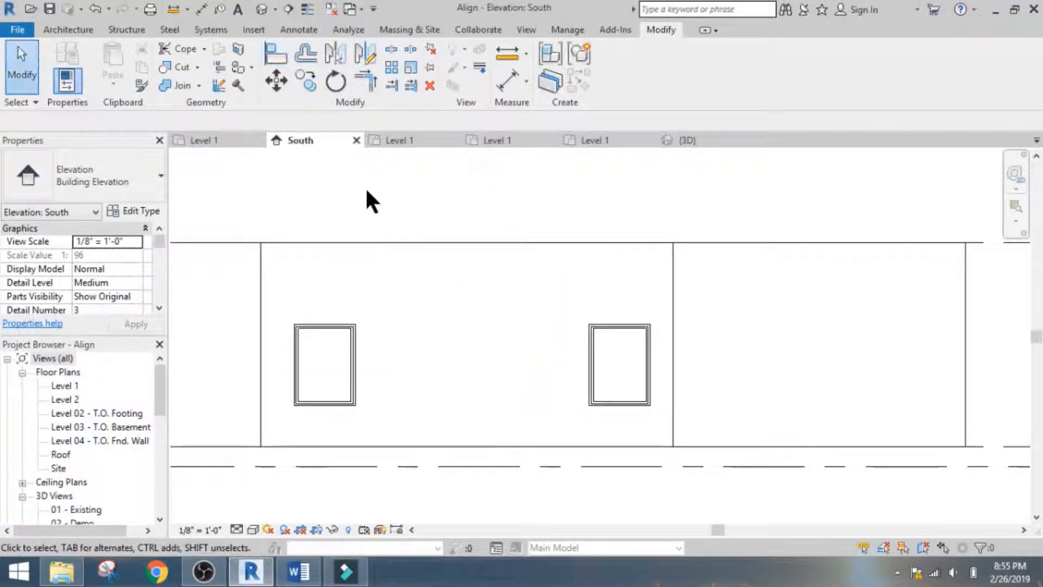
In the Level 1 plan, align the left column's center and the lower-right column's left face to grid line 1.
left_click(232, 145)
scroll(307, 272, "down", 4)
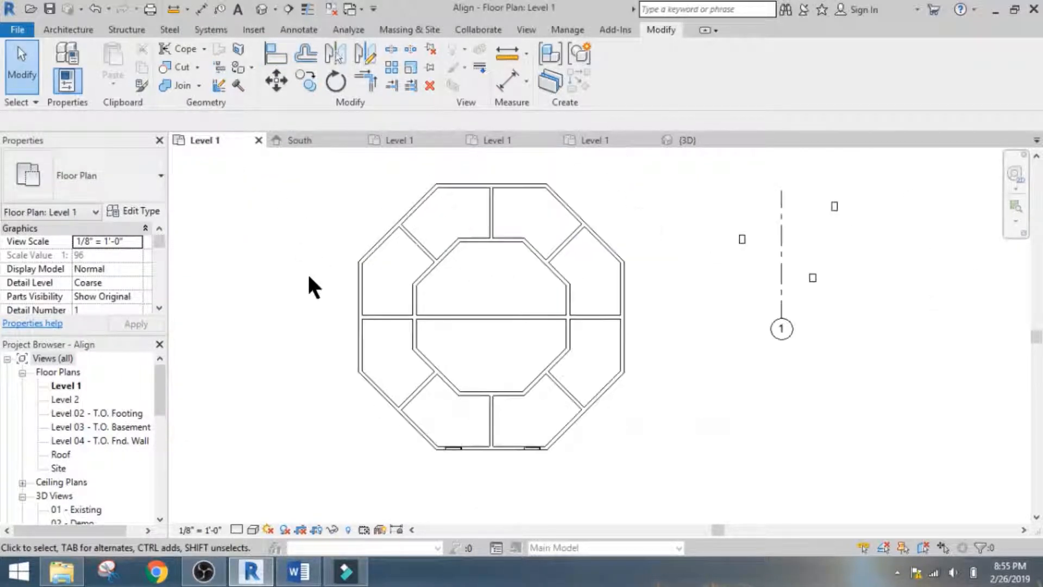
scroll(702, 199, "up", 5)
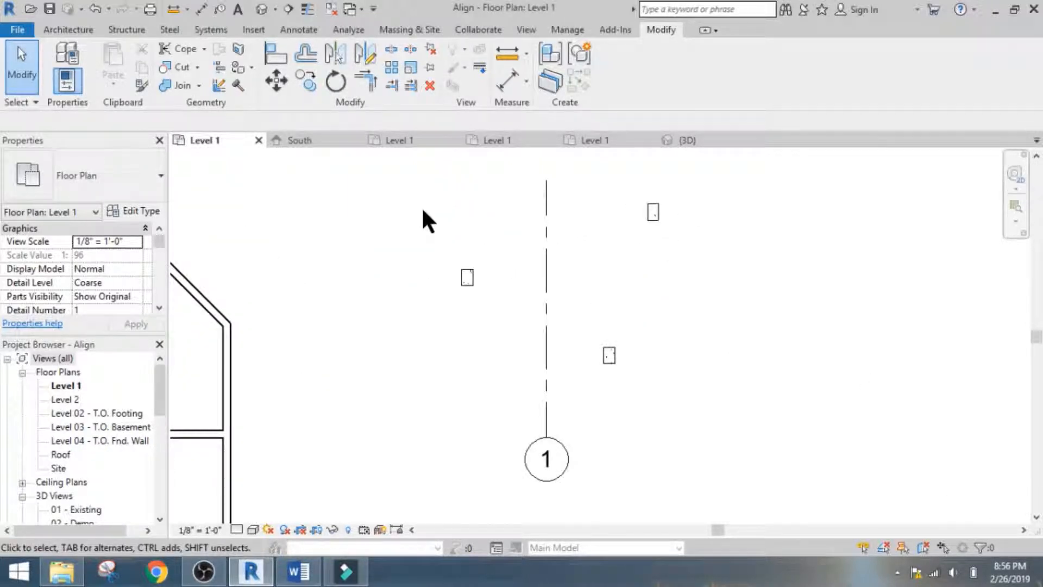
left_click(282, 61)
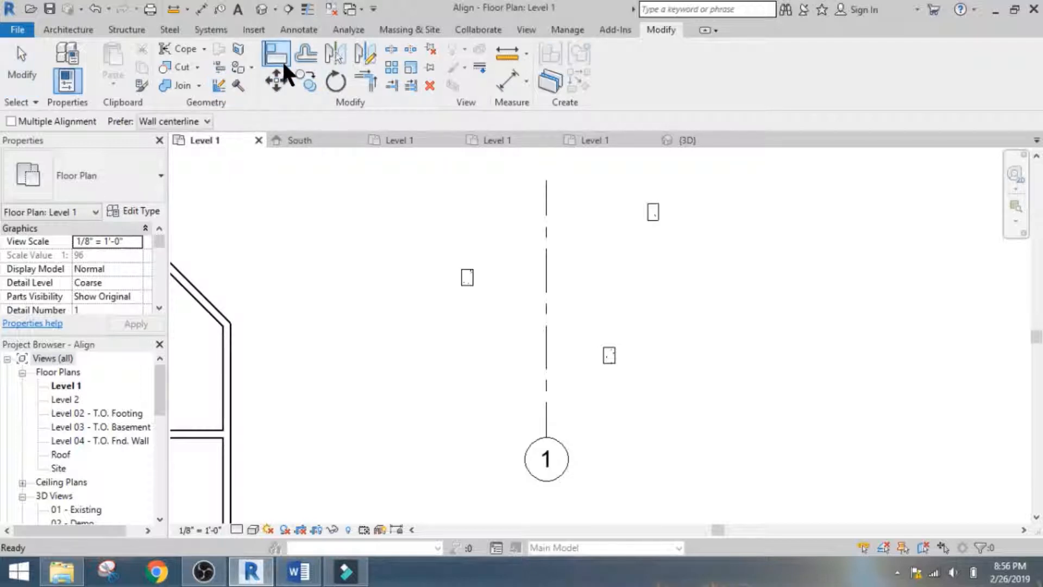
left_click(547, 341)
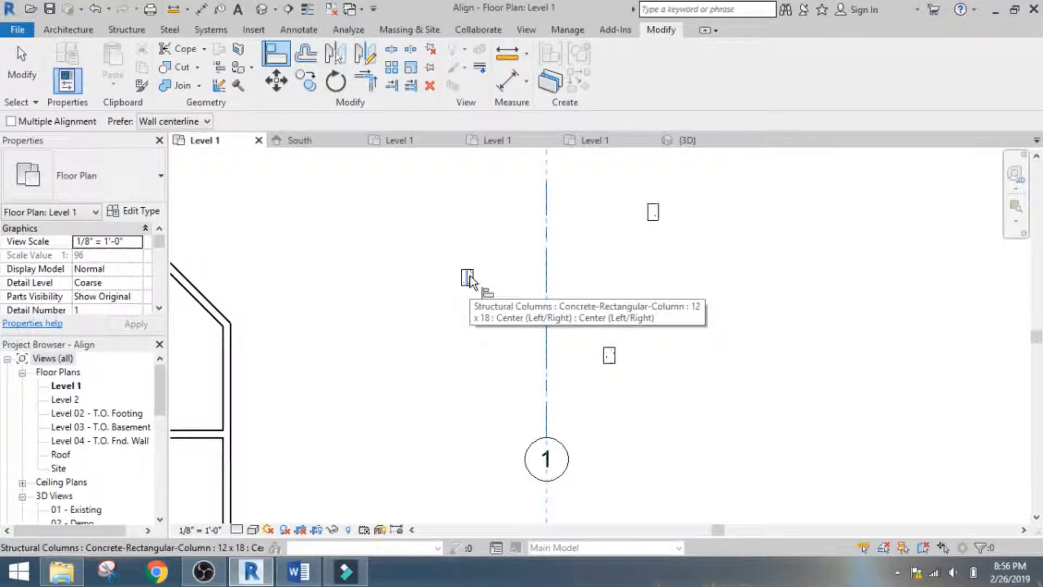
left_click(469, 277)
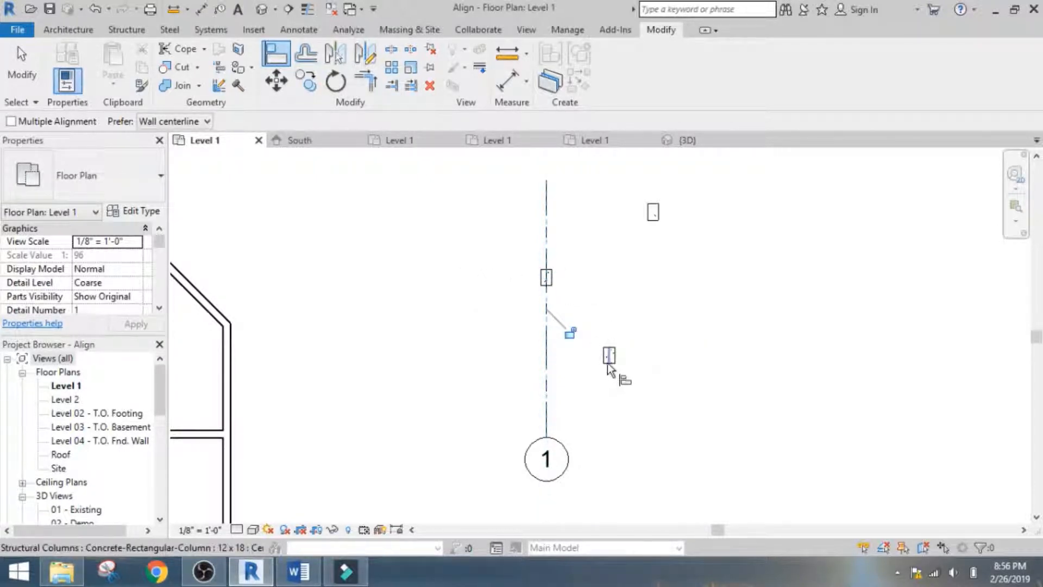
left_click(552, 367)
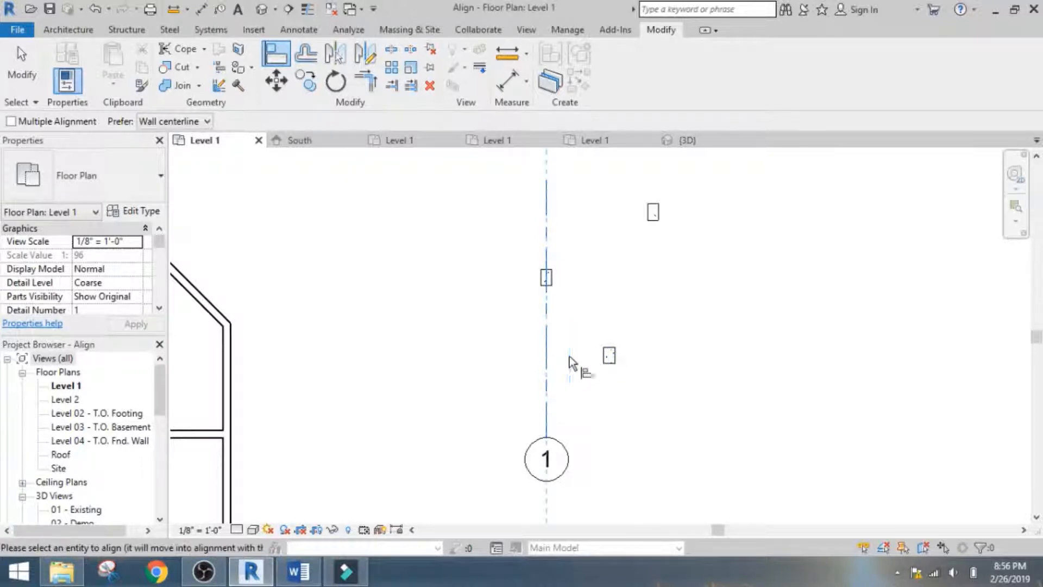
left_click(606, 356)
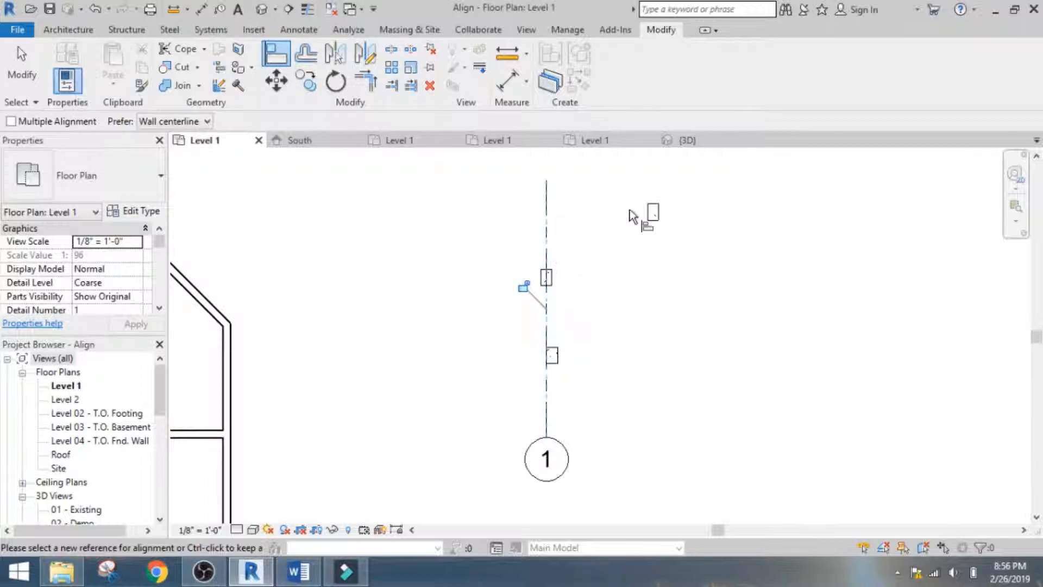
Align the right face of the remaining upper-right column to grid line 1.
left_click(545, 230)
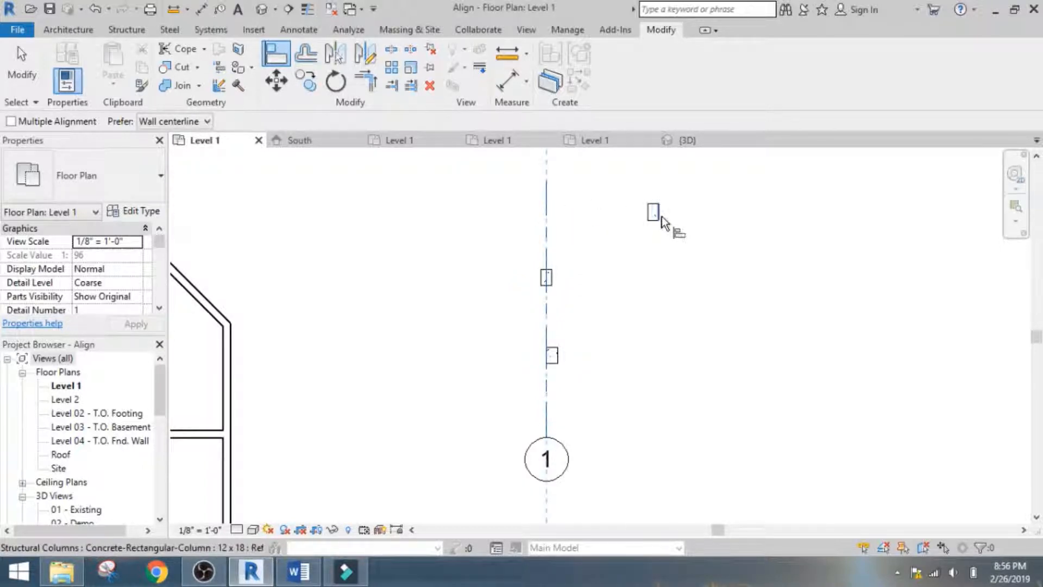
left_click(658, 215)
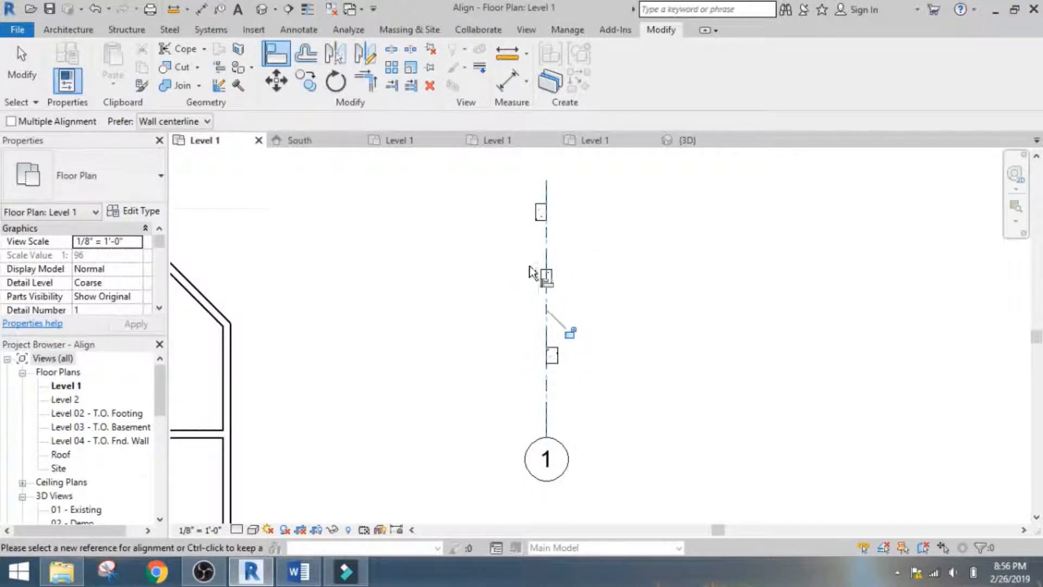
scroll(540, 275, "down", 4)
scroll(346, 247, "up", 3)
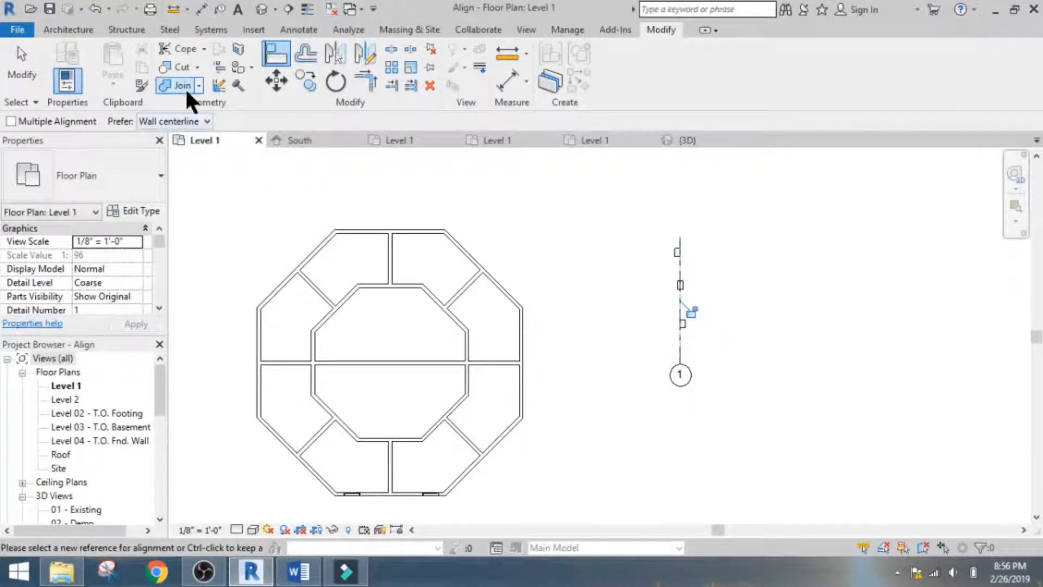
Examine the wall alignment preference options and the centerline reference on the octagon's upper-right exterior wall.
left_click(188, 124)
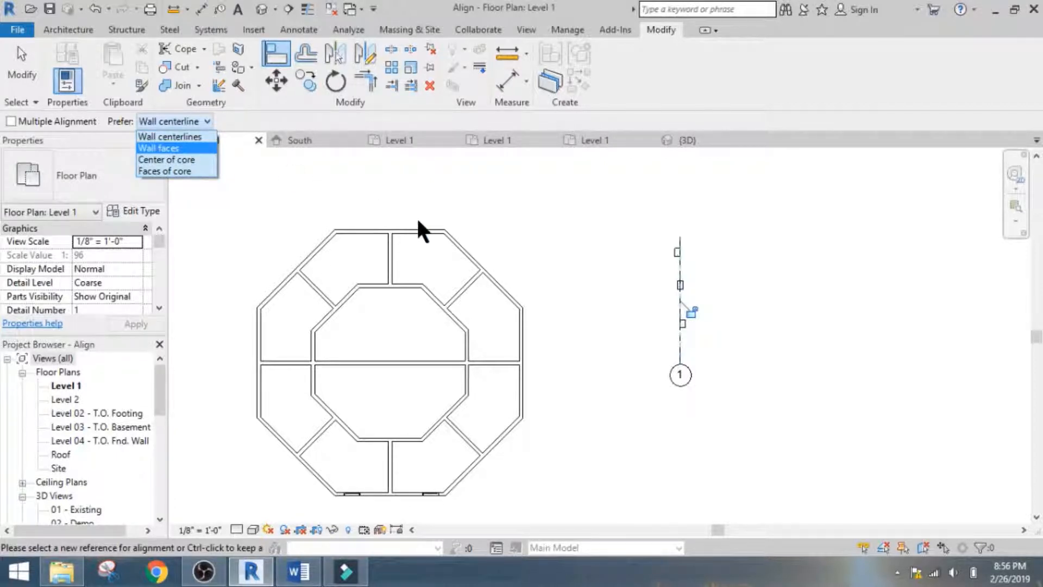
left_click(197, 119)
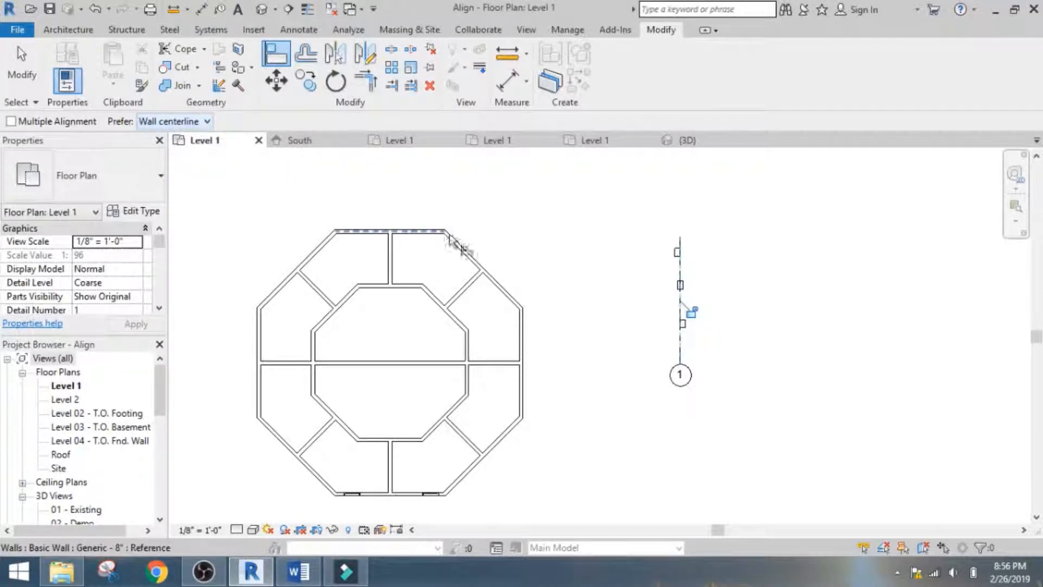
scroll(468, 247, "up", 5)
scroll(472, 249, "up", 3)
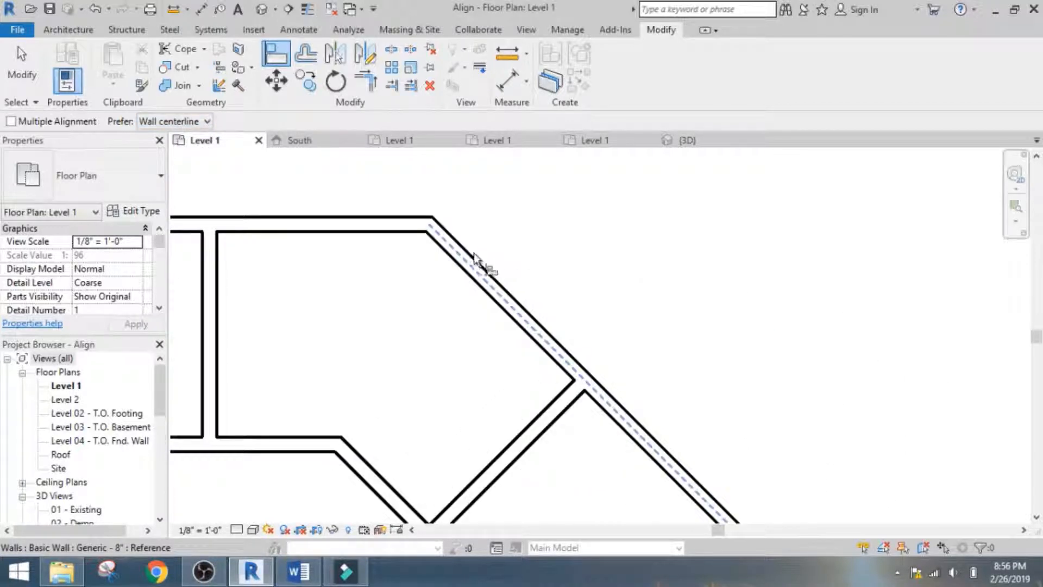
scroll(466, 280, "down", 5)
scroll(446, 277, "down", 3)
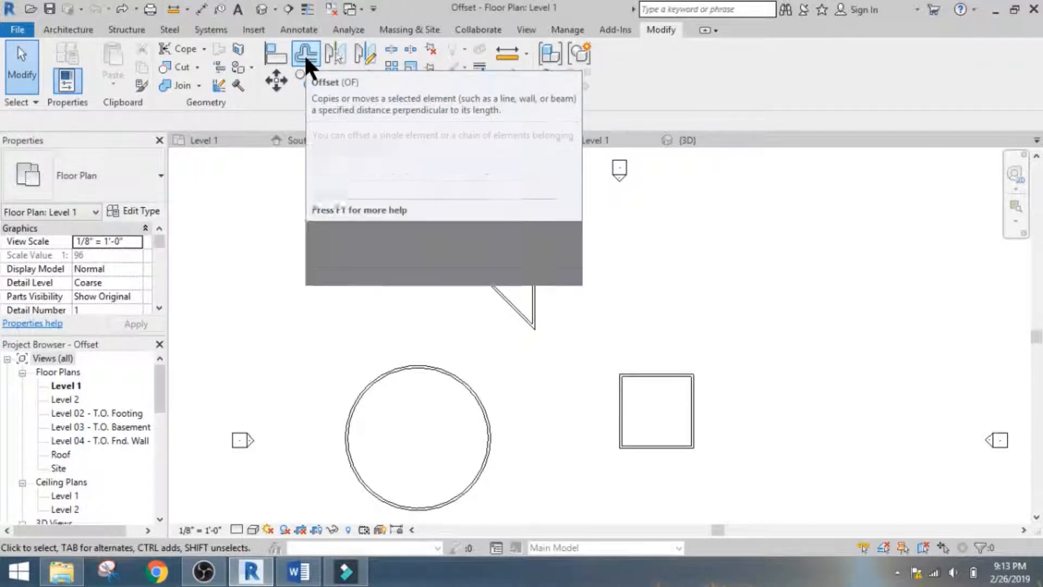
In the Offset project's Level 1 plan, numerically offset a copy of the trapezoid's upper diagonal wall 5' to the outside.
left_click(305, 53)
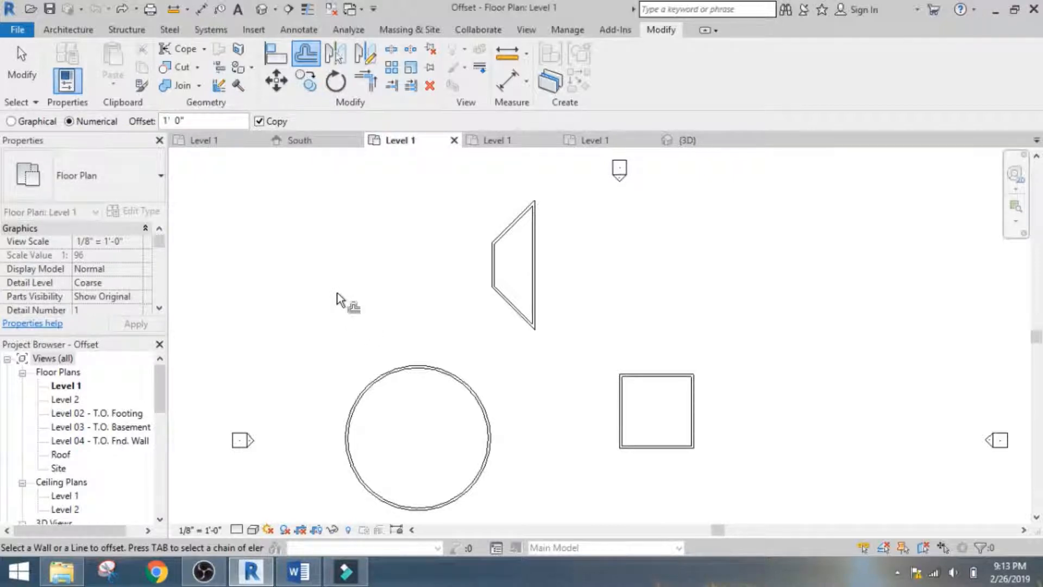
scroll(302, 354, "down", 2)
scroll(422, 253, "up", 2)
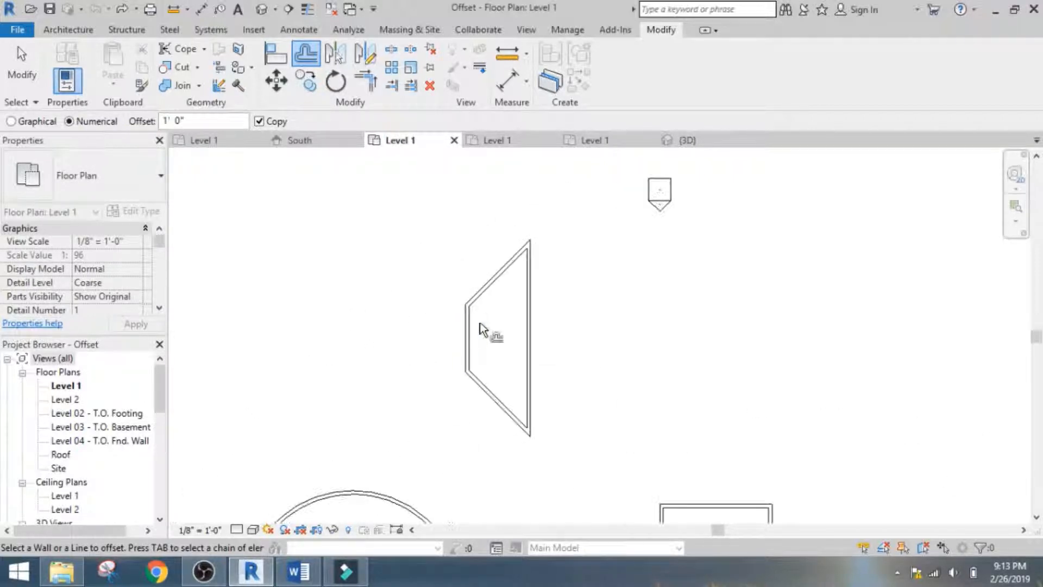
scroll(495, 354, "down", 5)
scroll(506, 290, "up", 5)
scroll(505, 290, "up", 2)
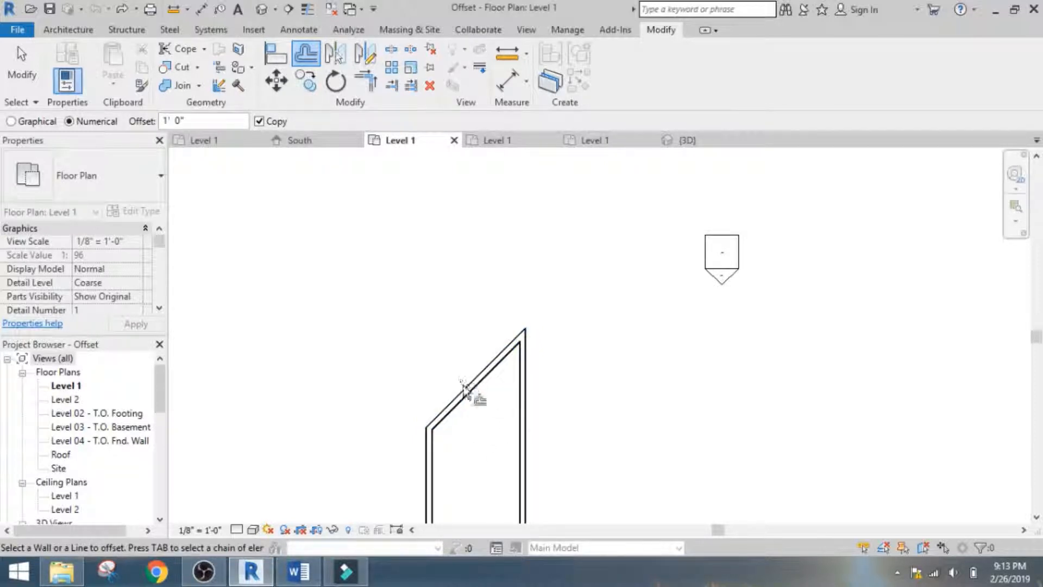
left_click(167, 122)
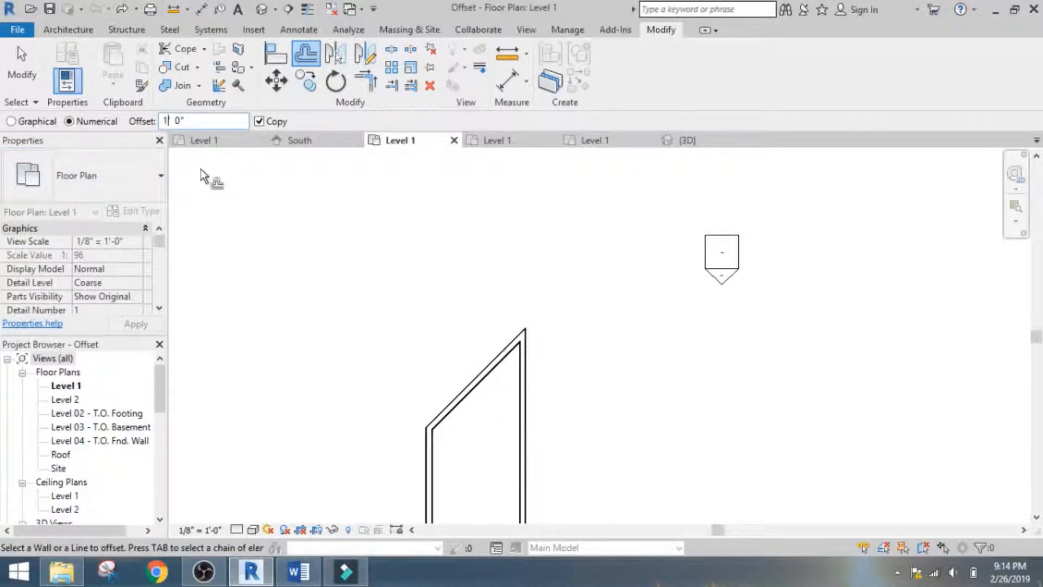
key("BackSpace")
type("5")
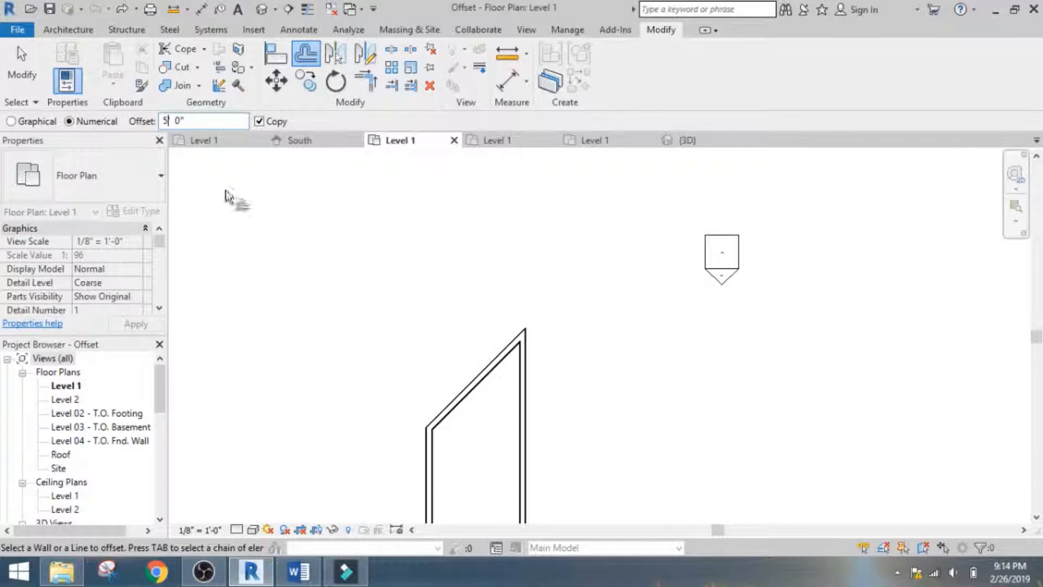
left_click(483, 376)
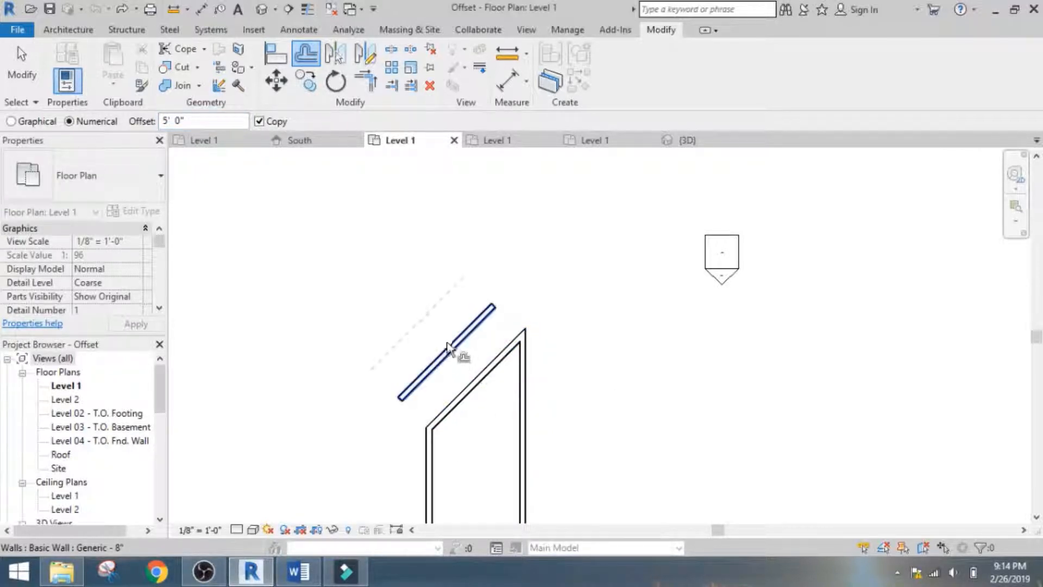
Turn off copying and offset the trapezoid's left and right vertical walls 5' outward.
scroll(480, 310, "down", 2)
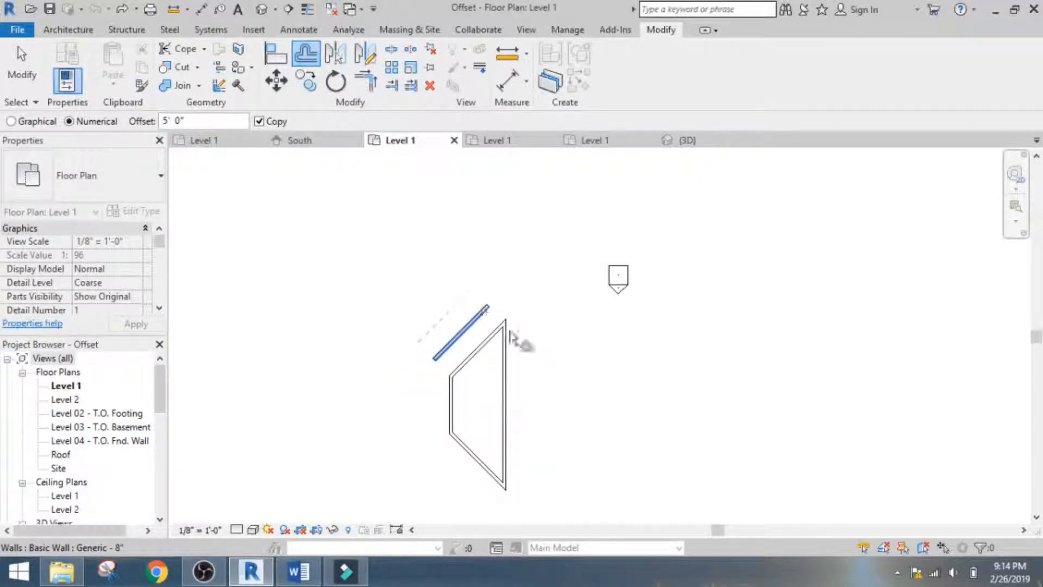
scroll(545, 425, "up", 2)
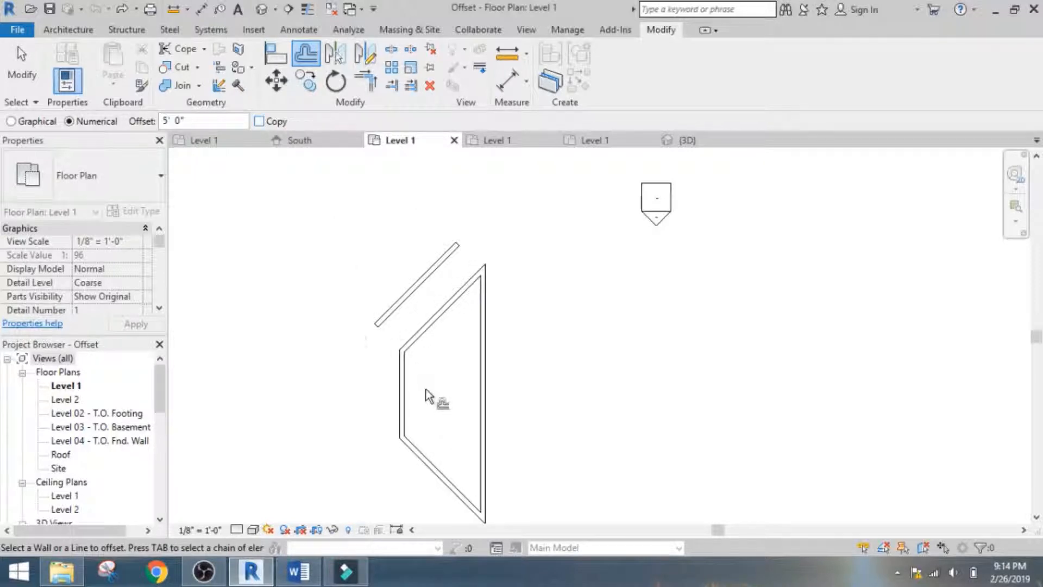
left_click(404, 389)
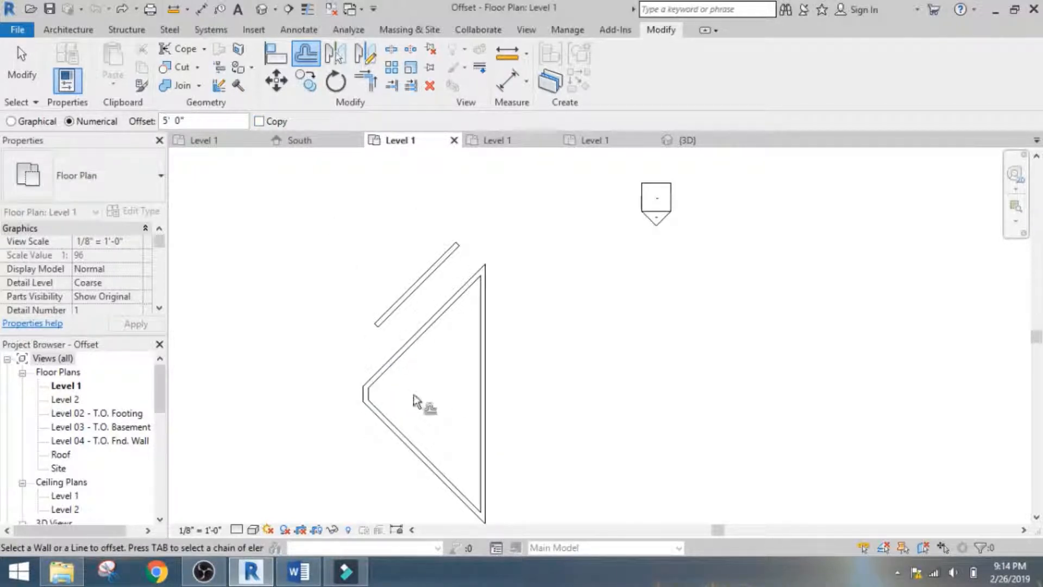
left_click(485, 414)
scroll(488, 396, "down", 5)
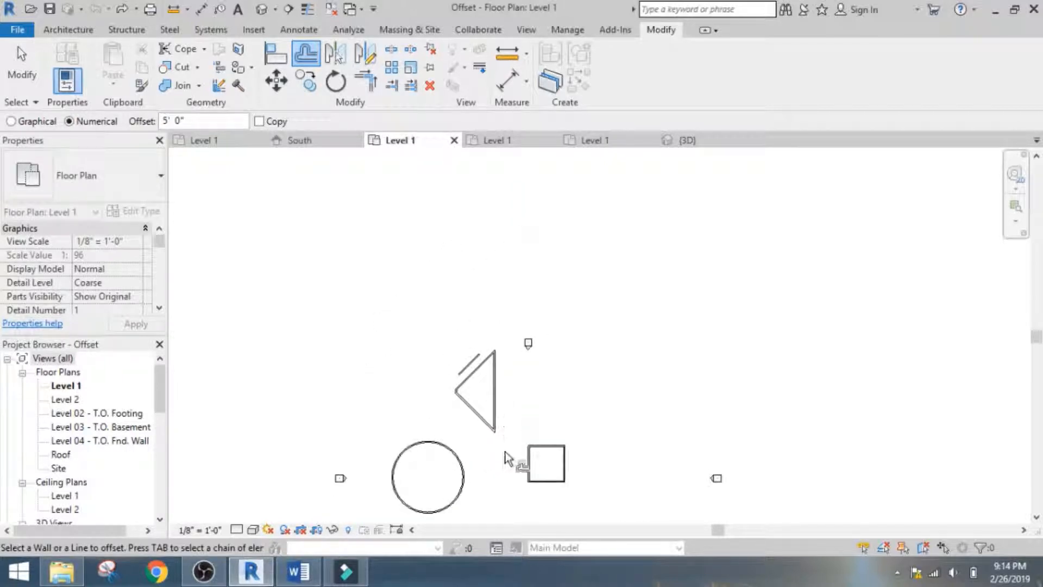
scroll(481, 458, "up", 2)
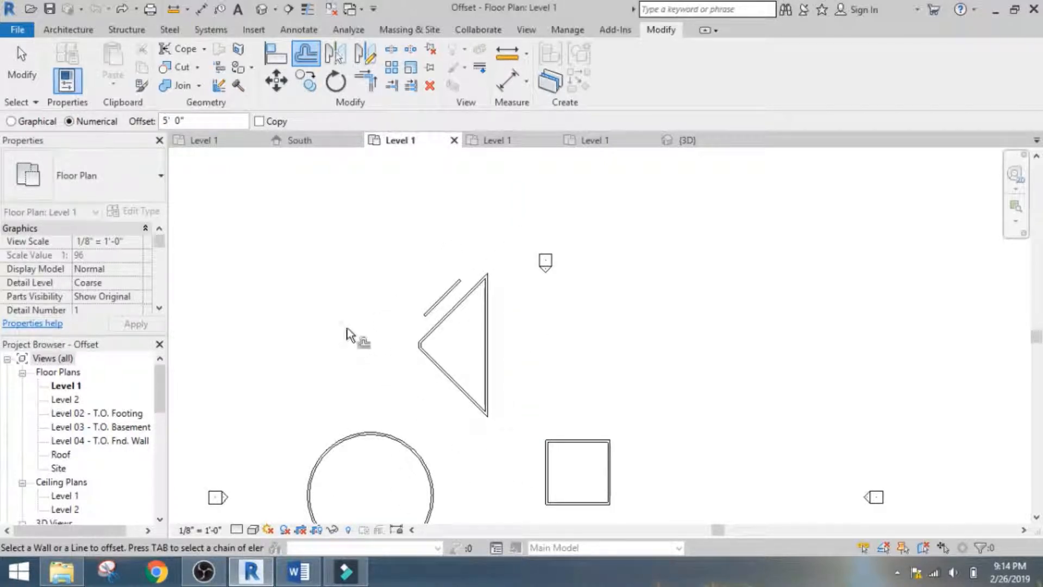
Offset the circular wall 5' outward once and 5' inward twice, keeping it concentric.
scroll(353, 335, "down", 4)
scroll(348, 334, "up", 3)
scroll(376, 373, "up", 2)
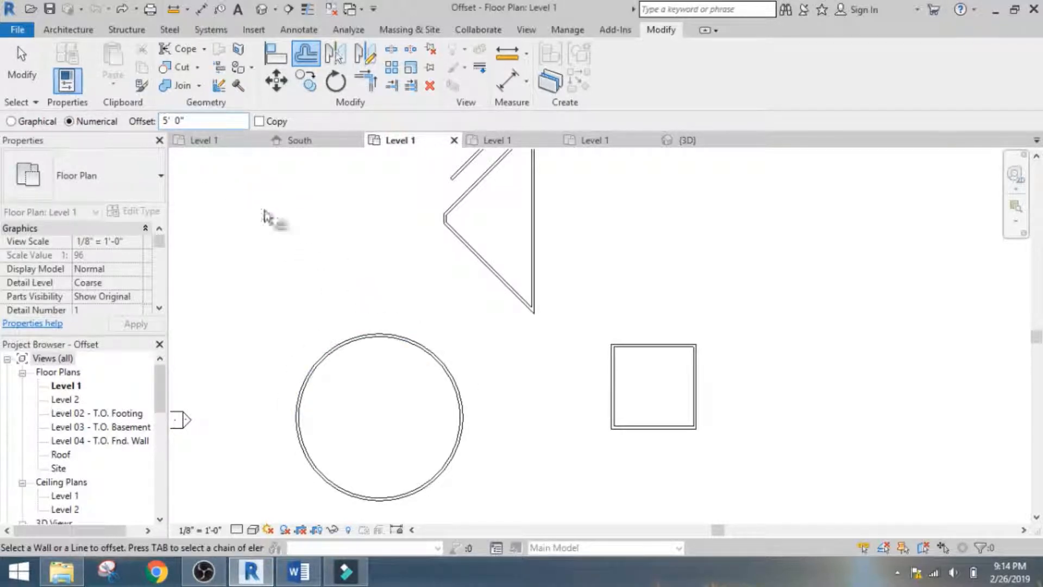
left_click(372, 340)
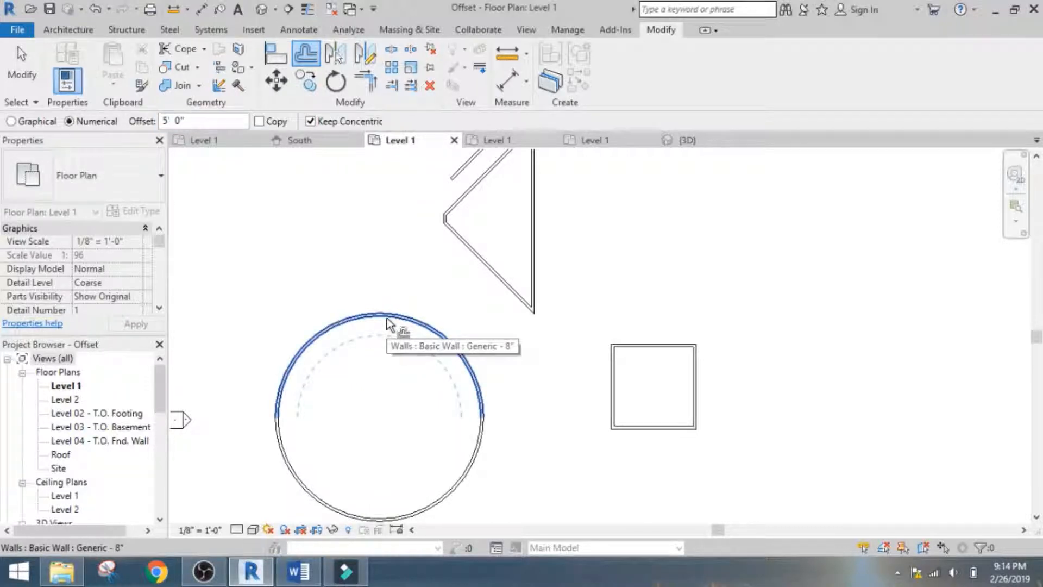
left_click(387, 318)
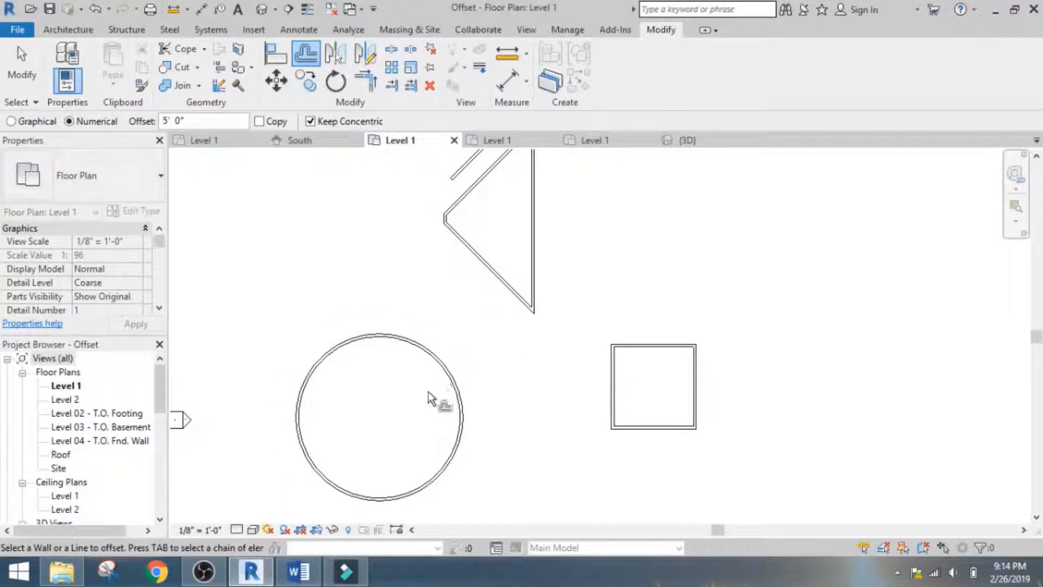
left_click(400, 350)
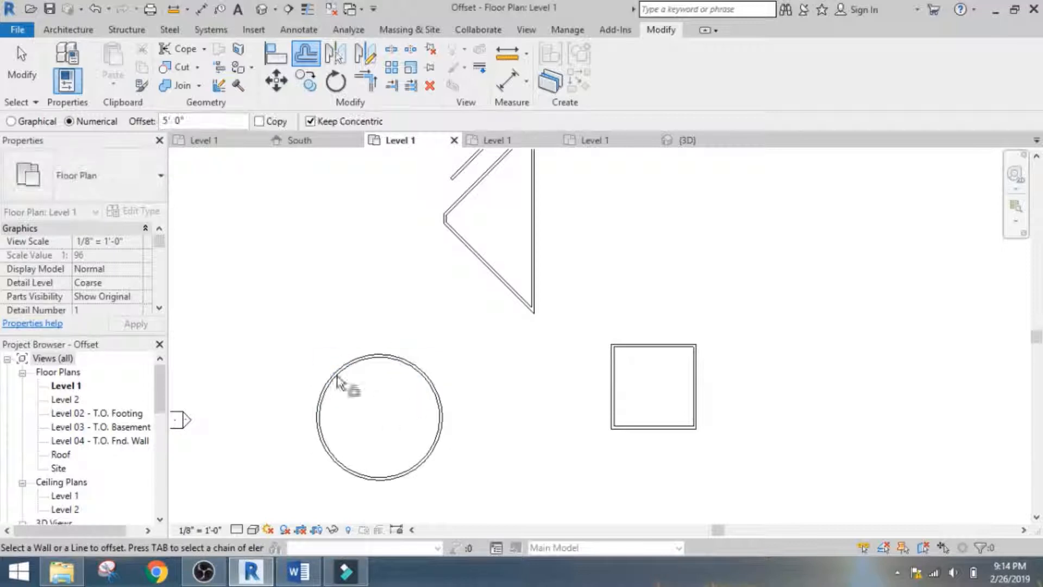
Switch to graphical offset and move the circular wall 5' outward, keeping it concentric.
left_click(30, 123)
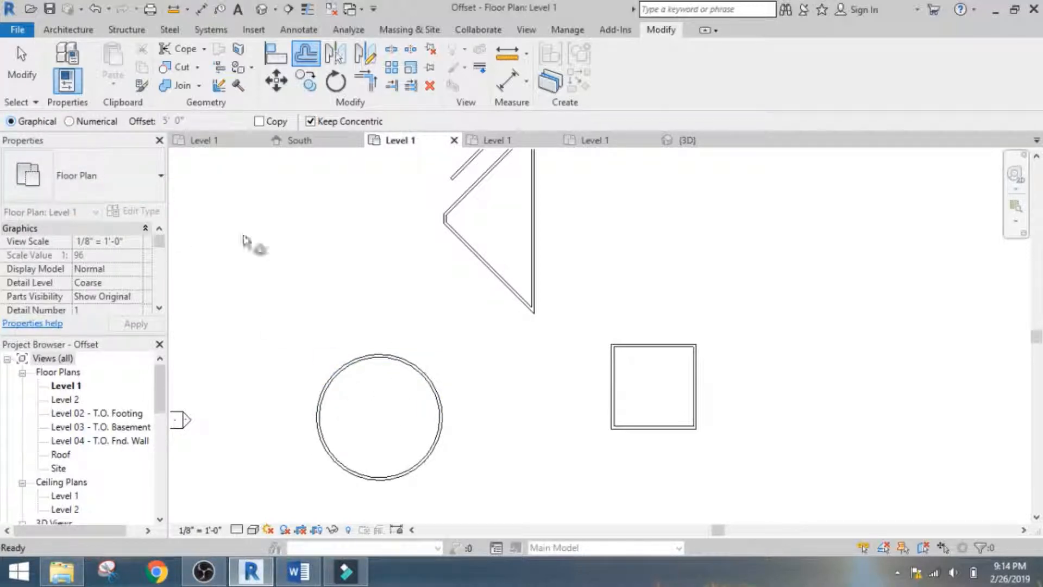
left_click(381, 357)
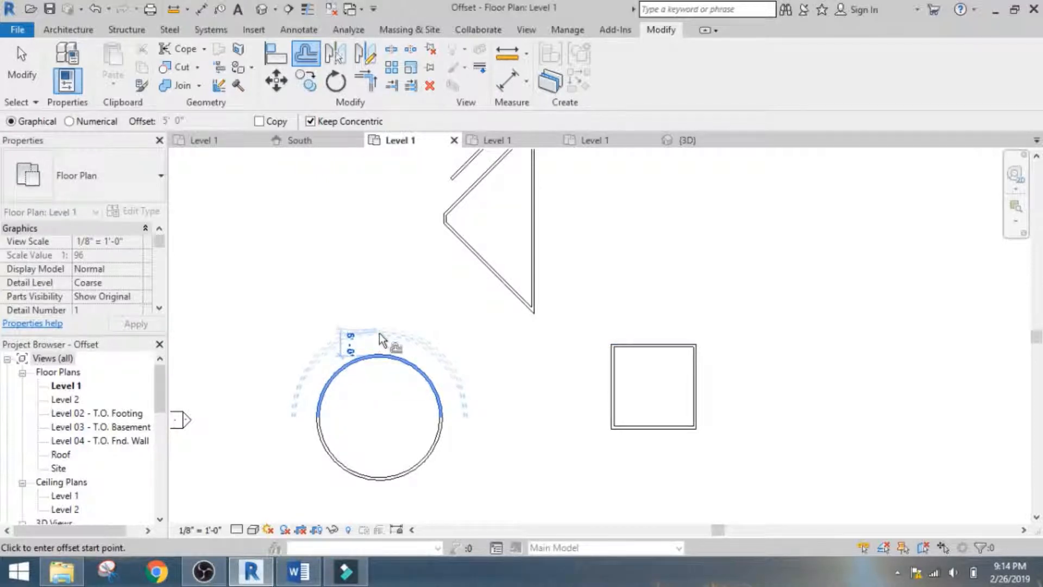
left_click(380, 334)
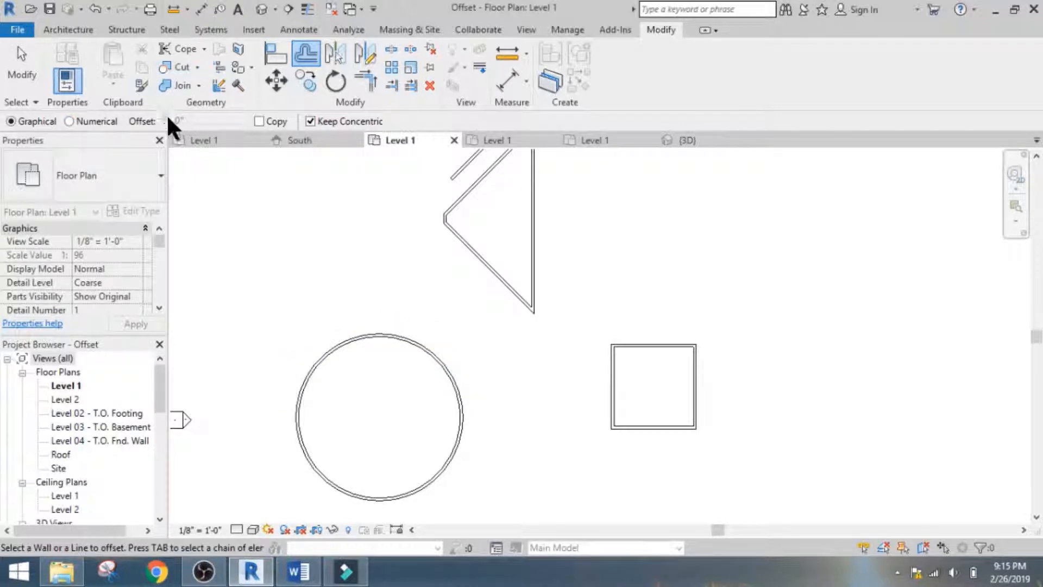
Return to numerical offset and offset the square's lower, right and upper walls 5' outward.
left_click(92, 116)
scroll(221, 237, "down", 3)
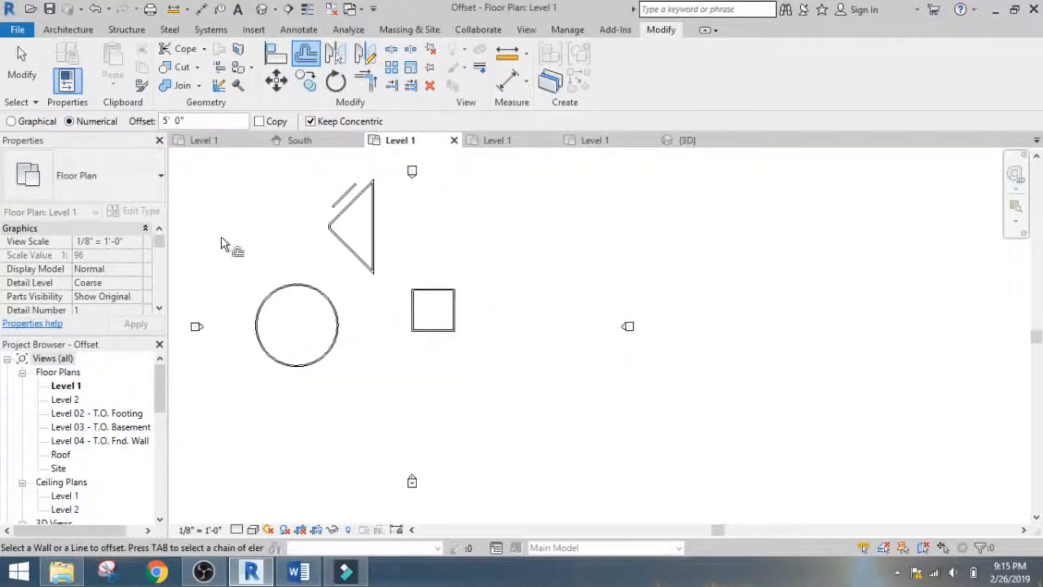
scroll(221, 237, "down", 1)
scroll(356, 314, "up", 5)
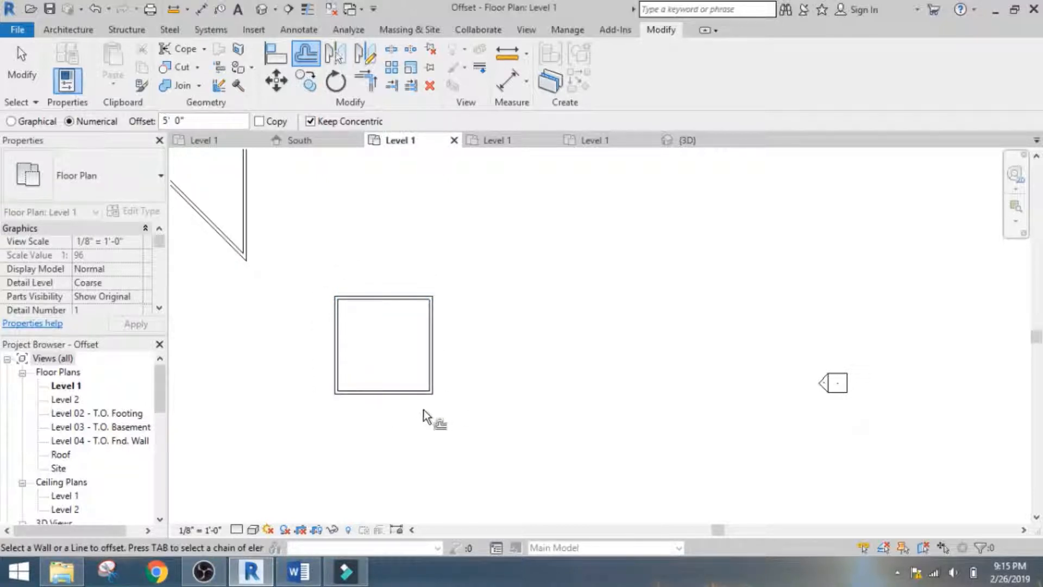
left_click(392, 396)
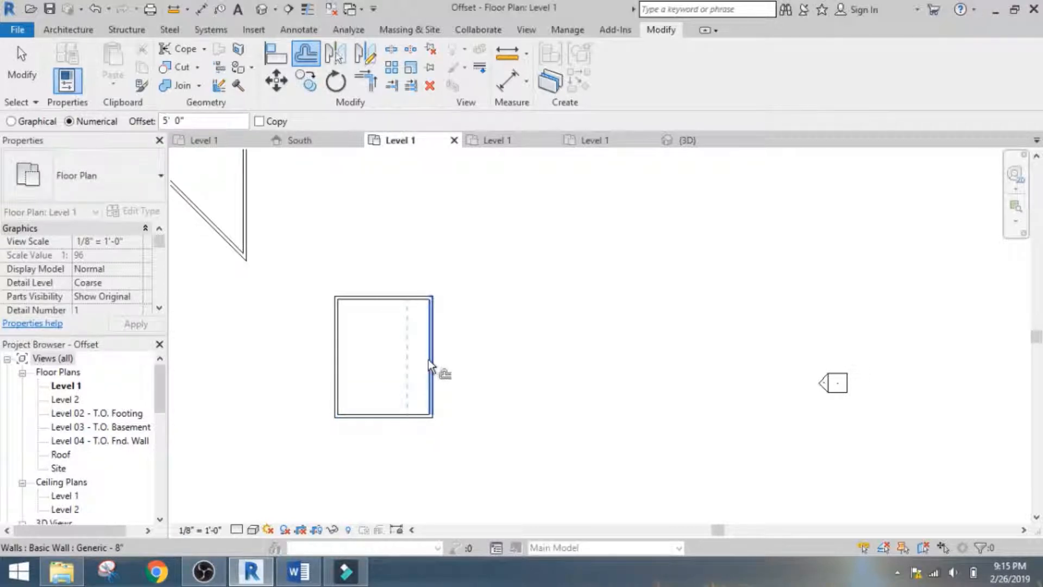
left_click(433, 359)
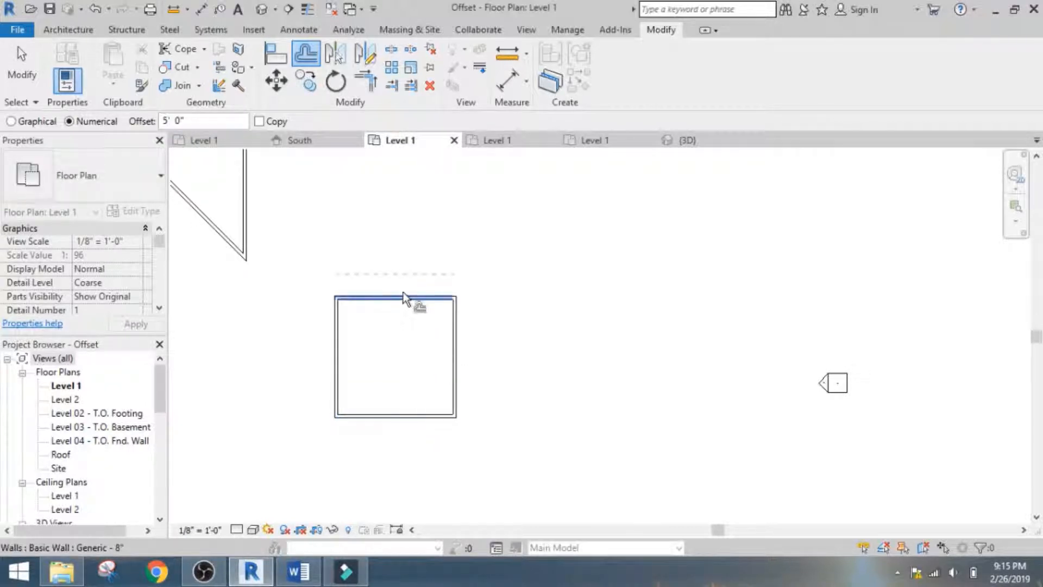
left_click(407, 296)
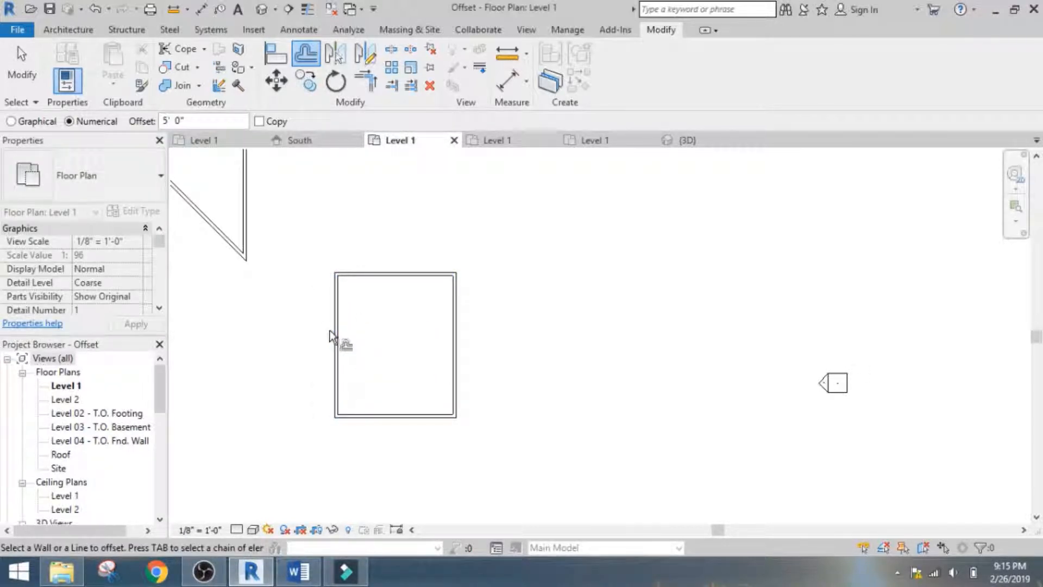
Offset the upper wall of the rectangular room 5' inward without copying.
scroll(434, 353, "down", 4)
scroll(497, 399, "up", 4)
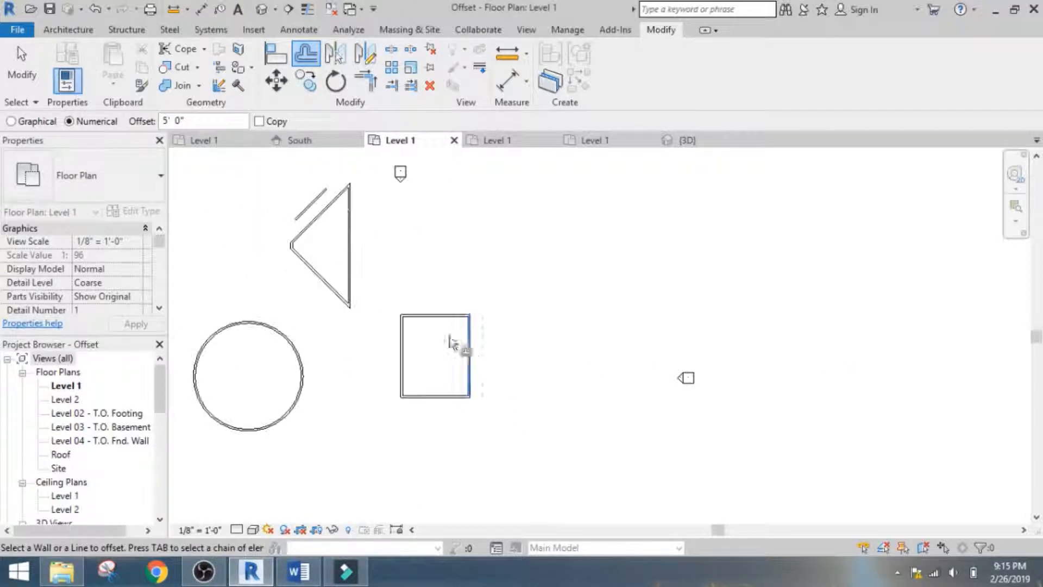
scroll(439, 322, "up", 1)
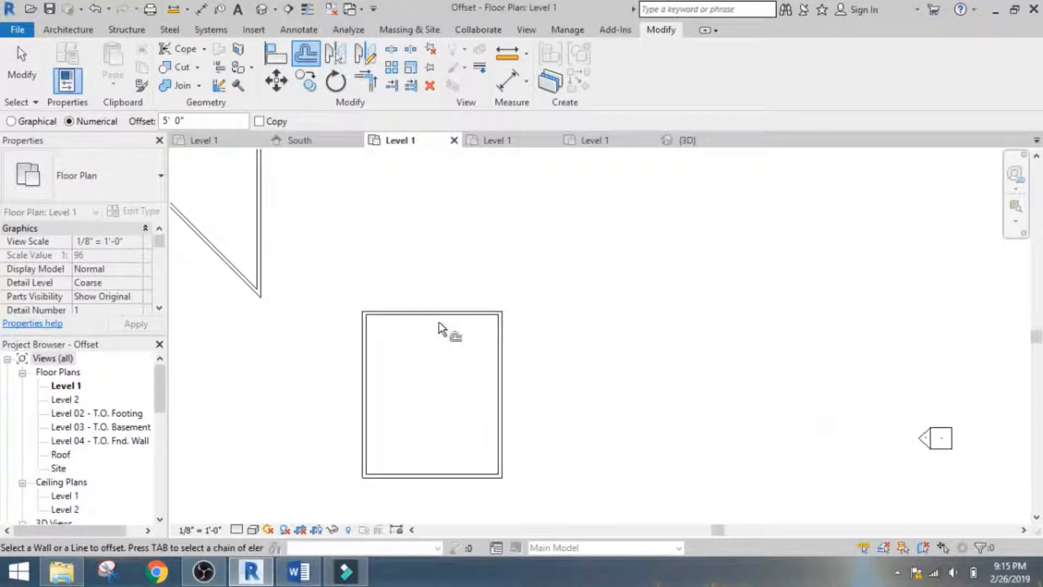
scroll(440, 320, "up", 2)
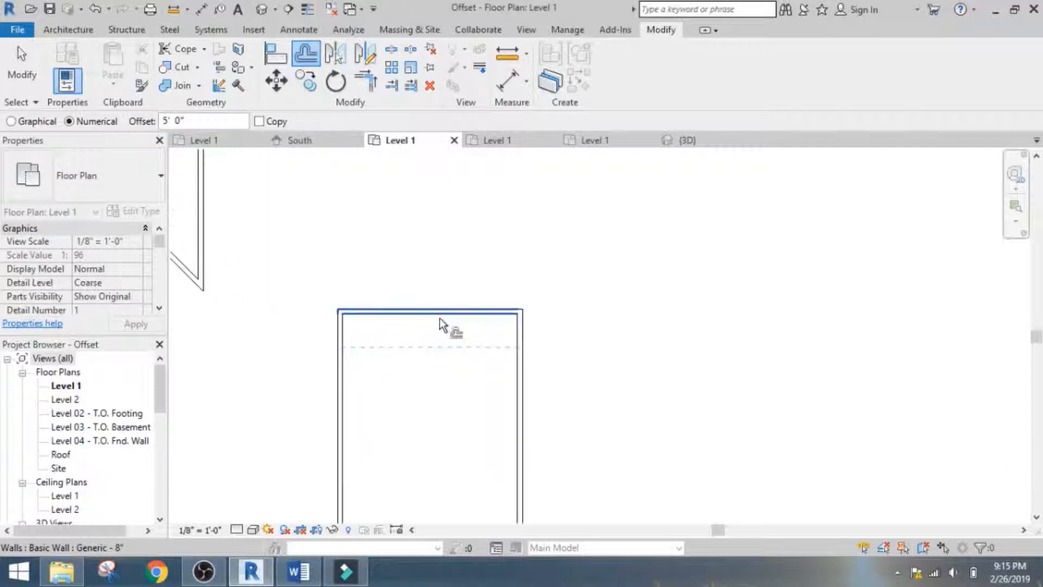
scroll(441, 318, "up", 2)
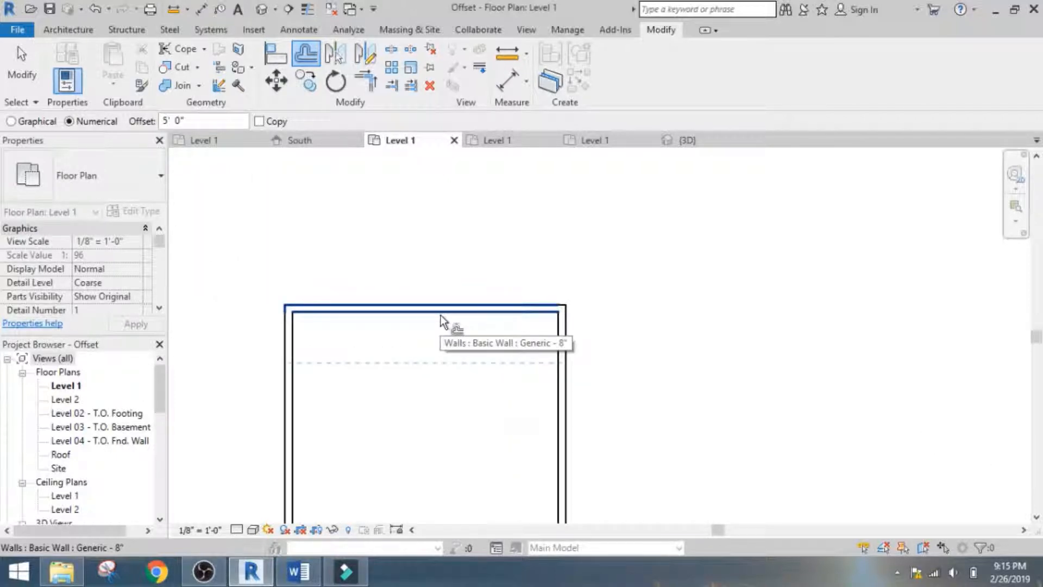
left_click(441, 315)
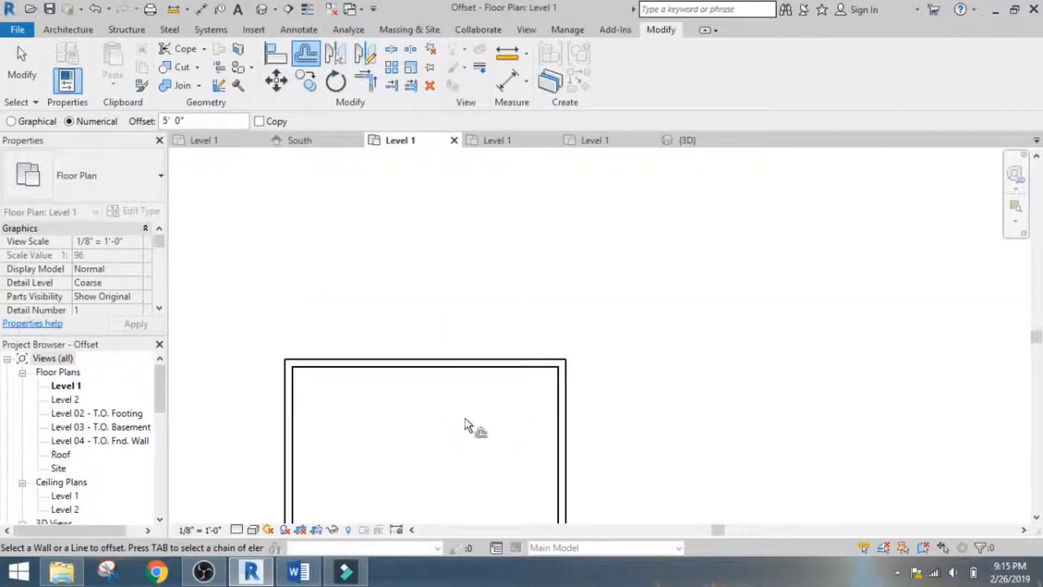
Pick the rectangular room's upper wall for another 5' numerical offset without copying.
left_click(458, 362)
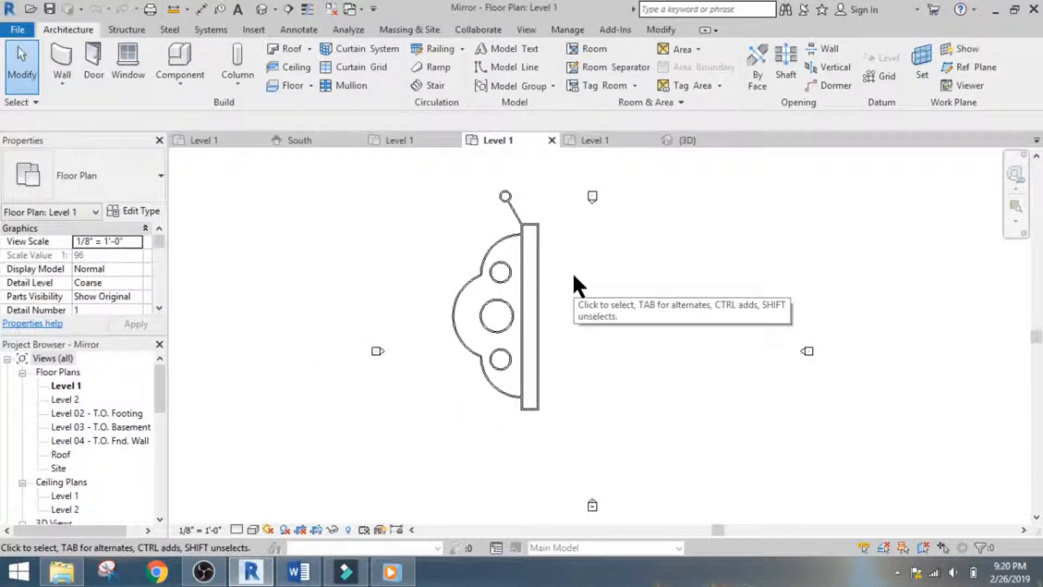
Mirror the left wing, circle and antenna walls across a vertical axis drawn through the body's centre, and undo the mirror.
left_click(660, 30)
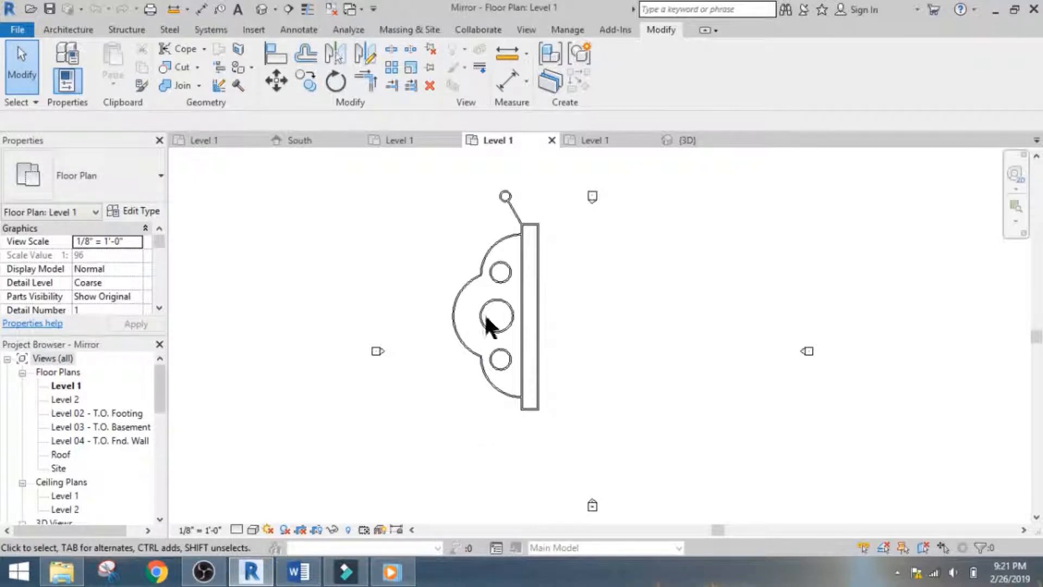
scroll(507, 193, "up", 2)
scroll(512, 281, "down", 3)
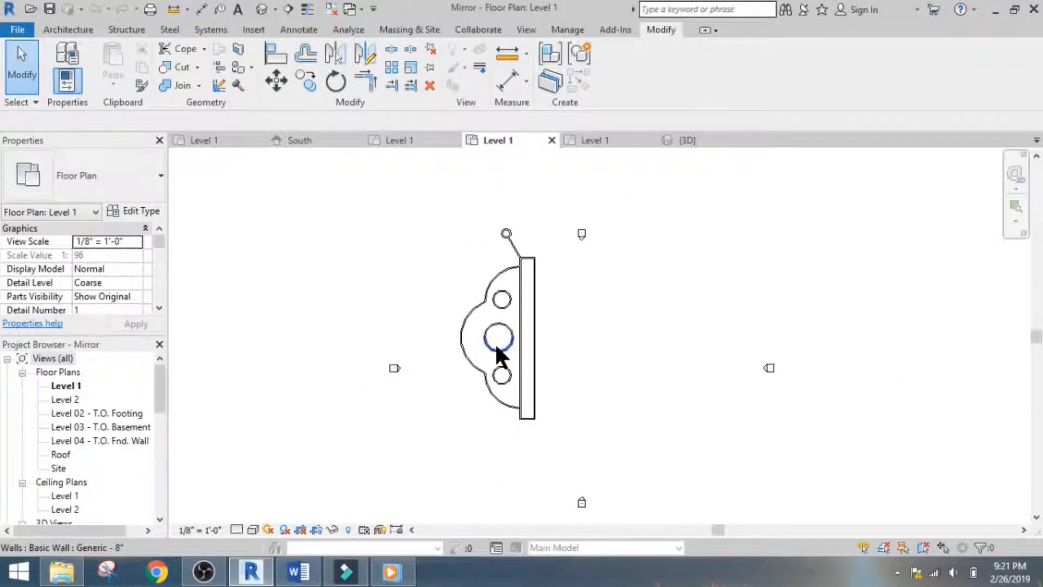
scroll(495, 341, "up", 2)
left_click(358, 52)
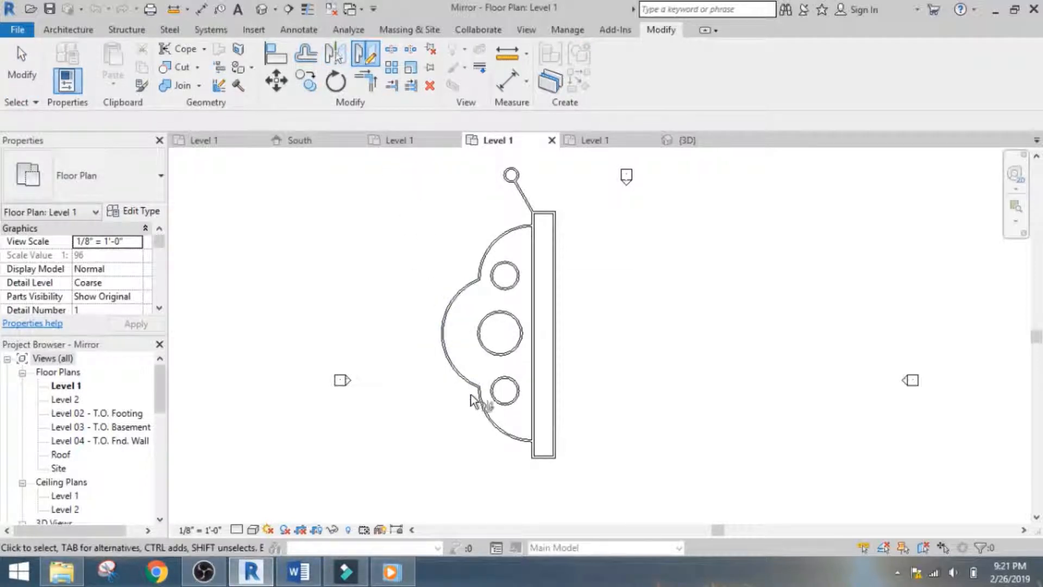
left_click_drag(512, 482, 452, 156)
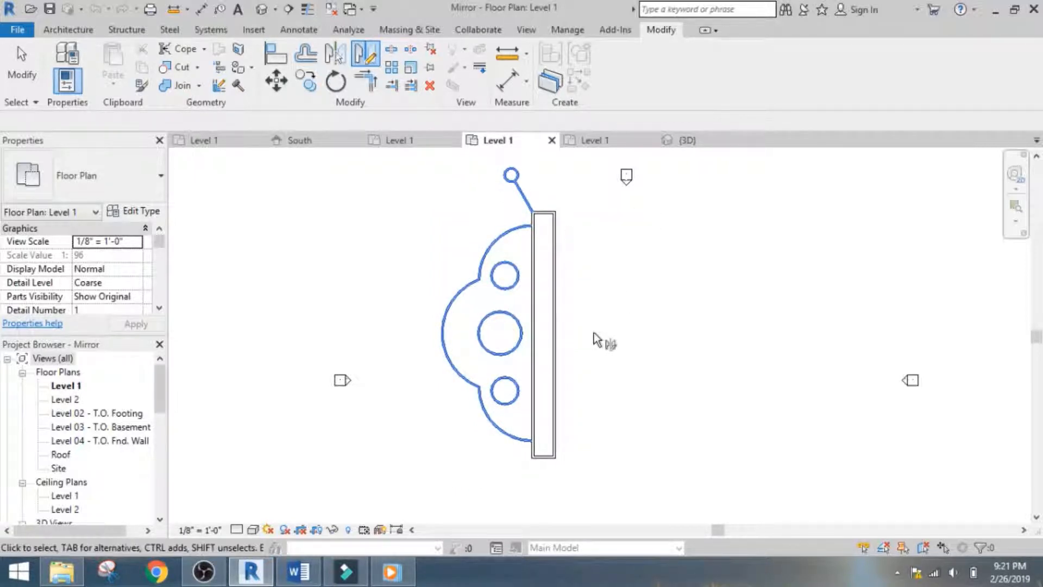
right_click(449, 205)
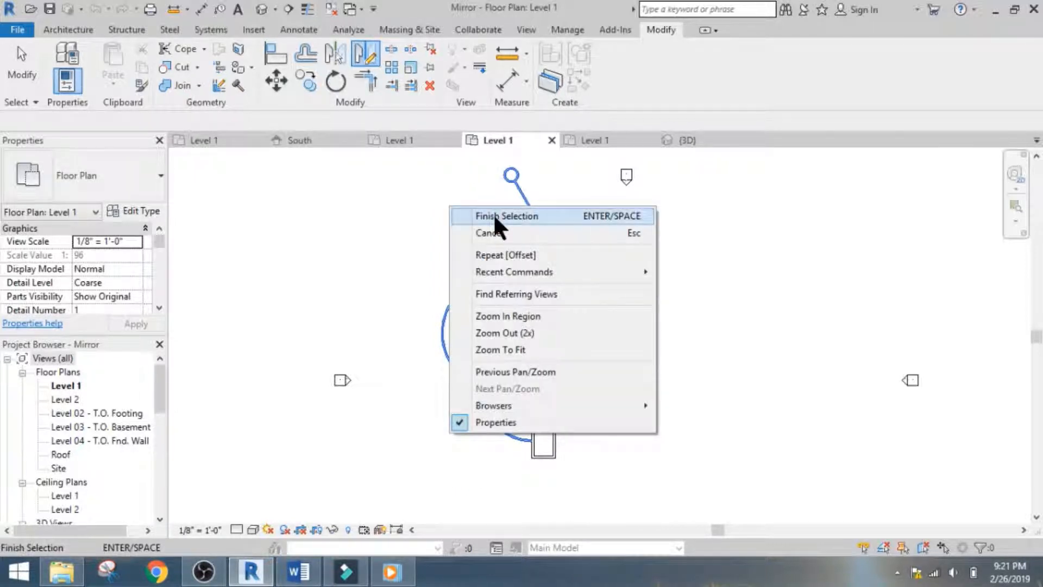
left_click(493, 215)
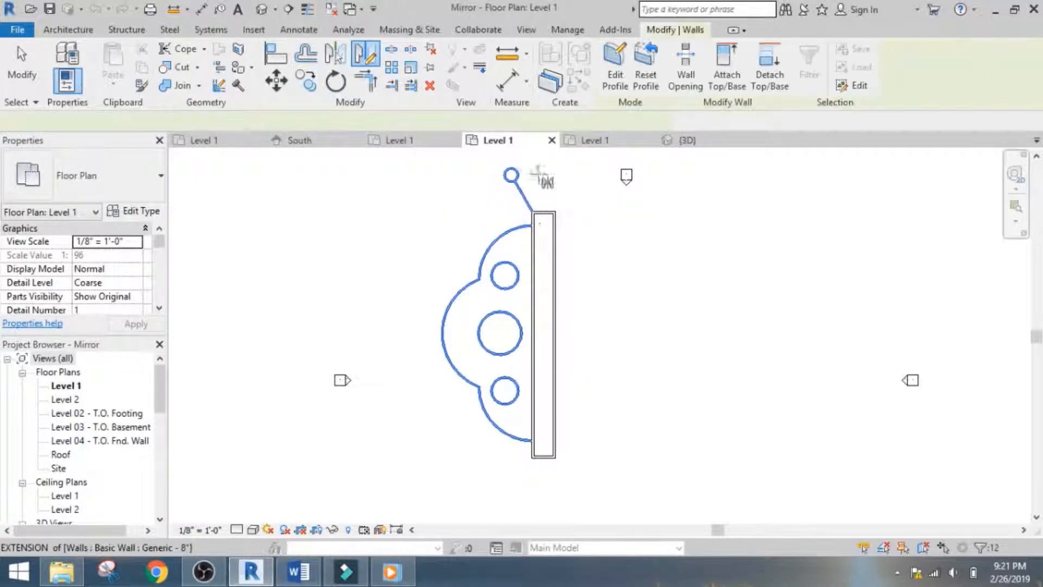
left_click(544, 212)
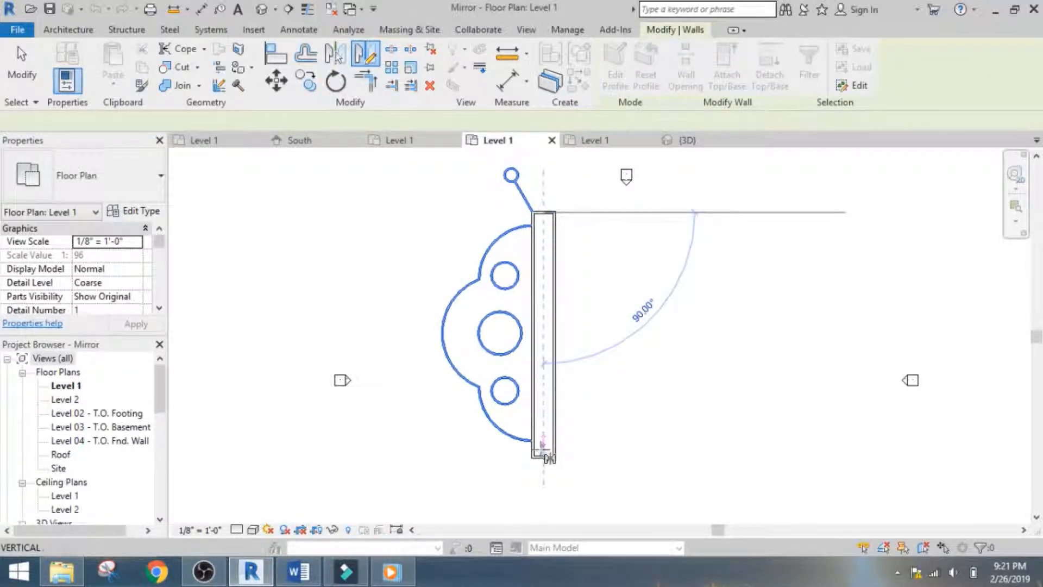
left_click(542, 455)
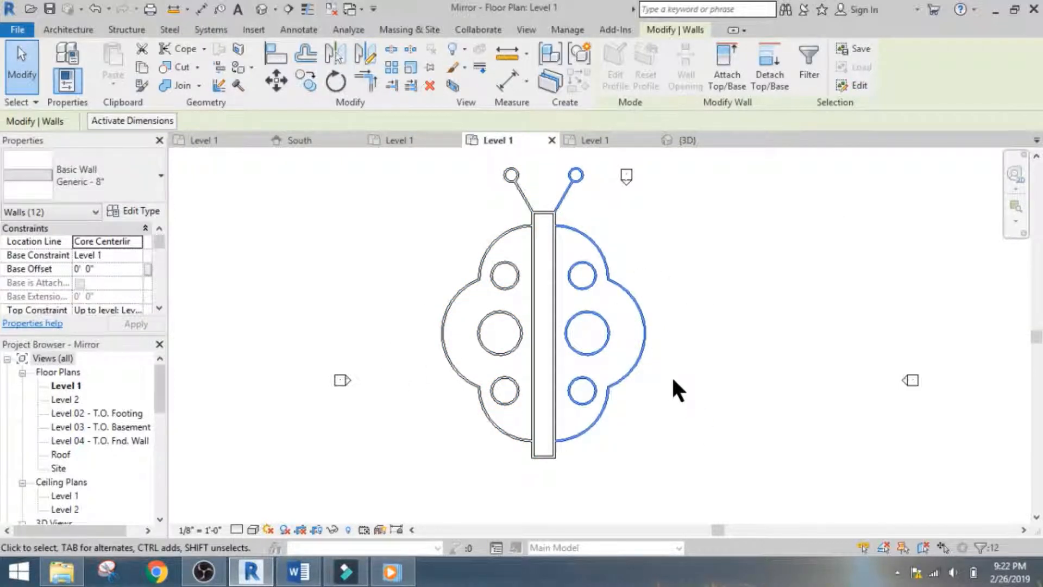
key("Escape")
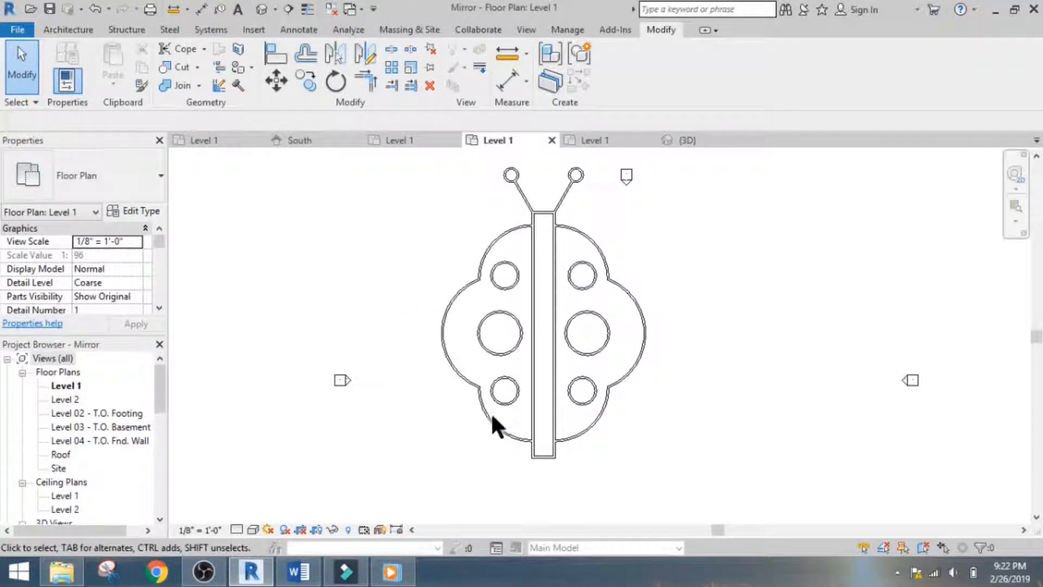
left_click(98, 9)
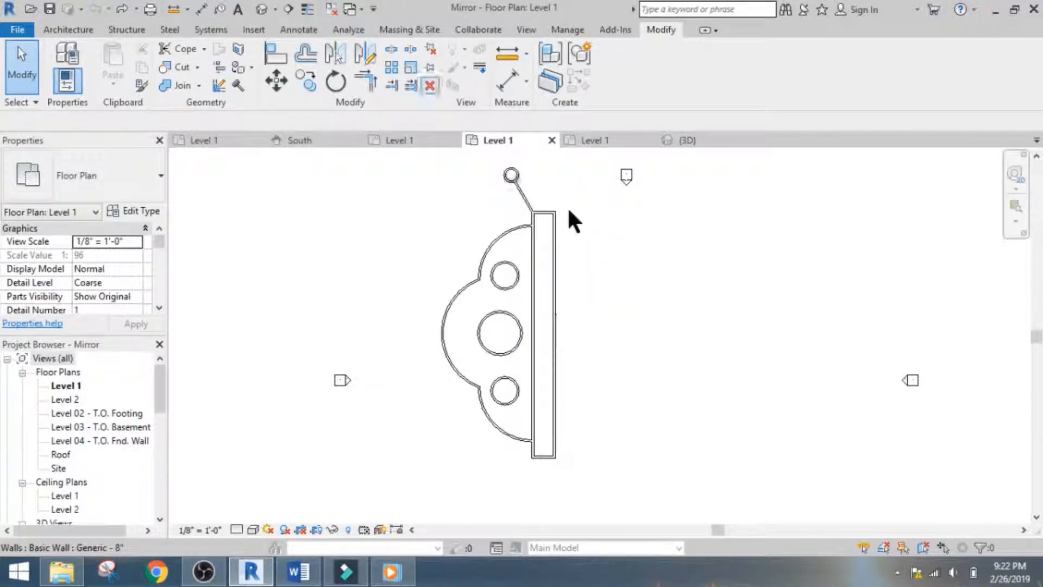
Delete the right and top walls of the narrow rectangular body.
left_click(553, 255)
right_click(553, 255)
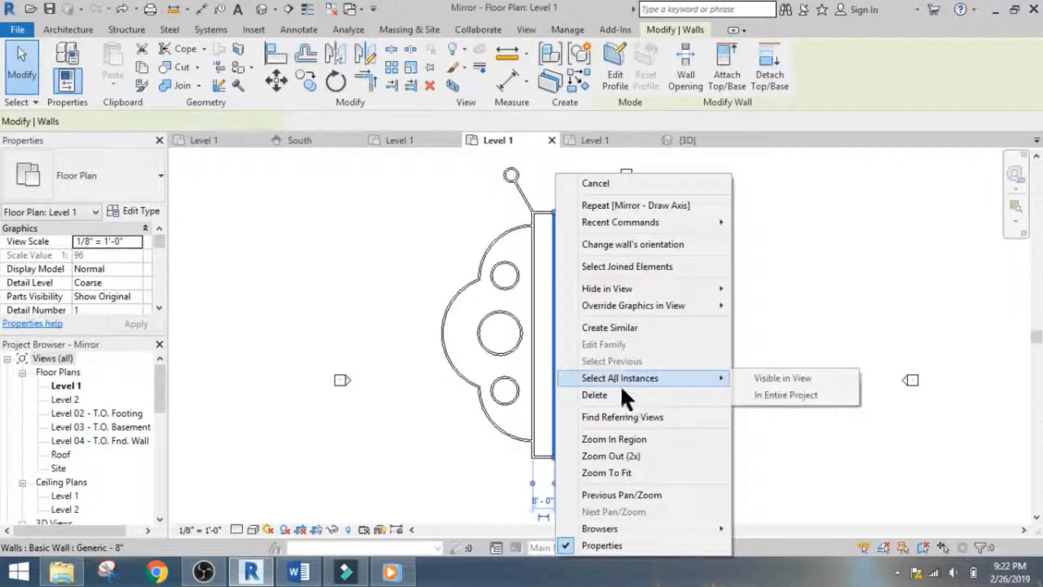
left_click(624, 394)
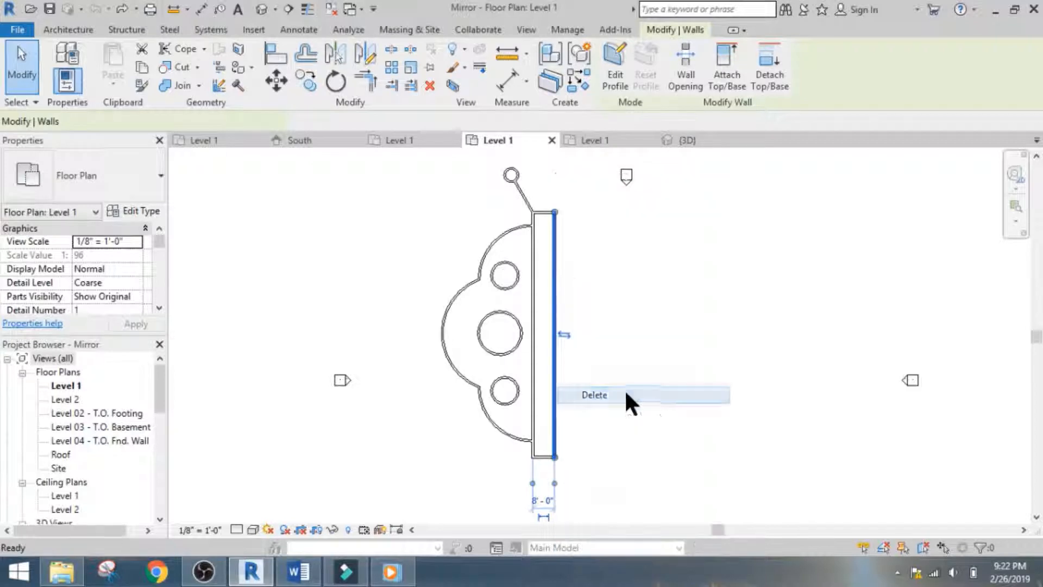
right_click(546, 212)
left_click(598, 394)
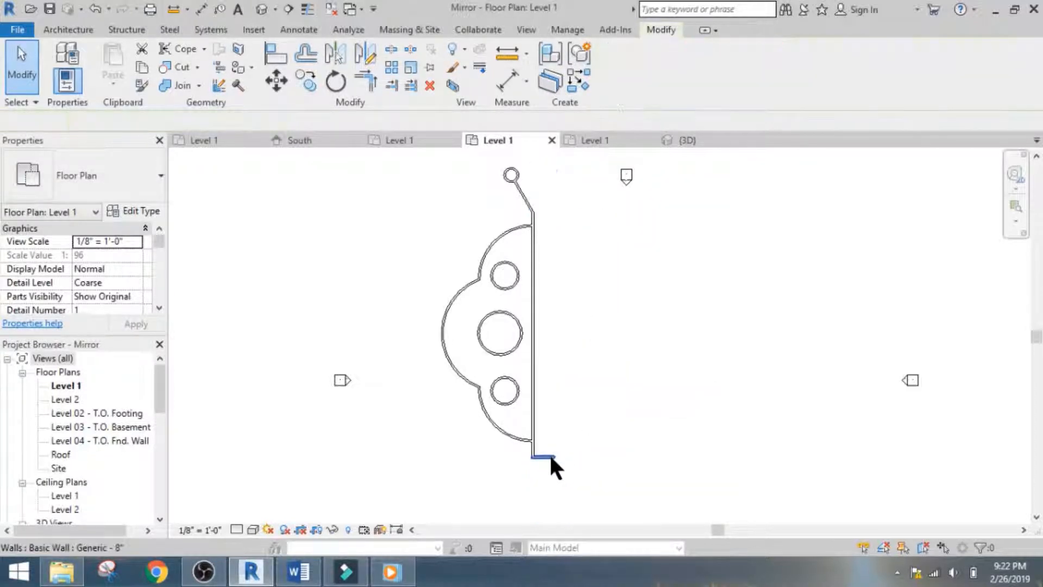
Shorten the body's bottom wall to 4' by pulling in its right end.
left_click(549, 455)
scroll(548, 455, "up", 2)
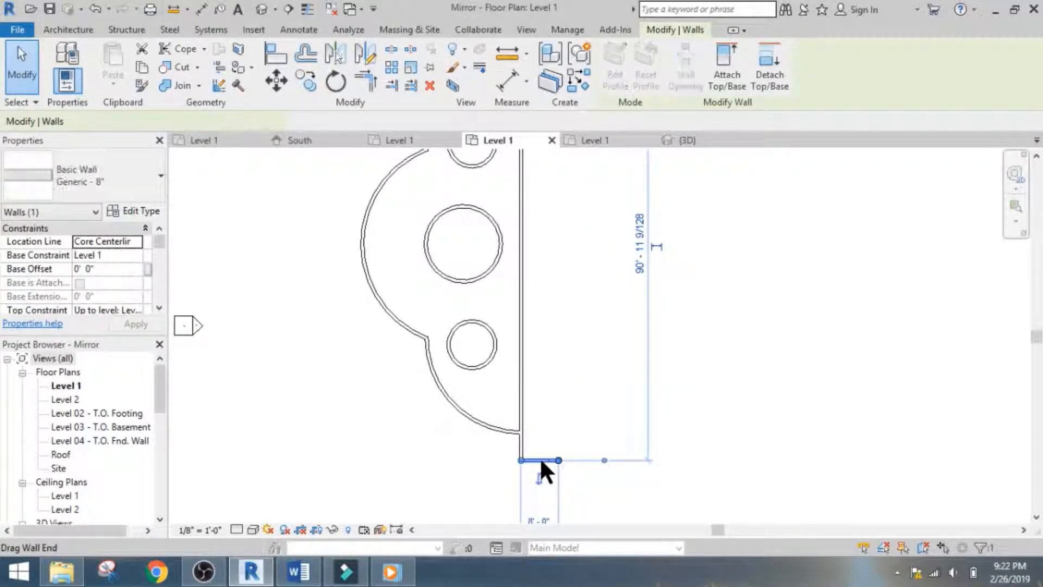
left_click_drag(542, 462, 539, 467)
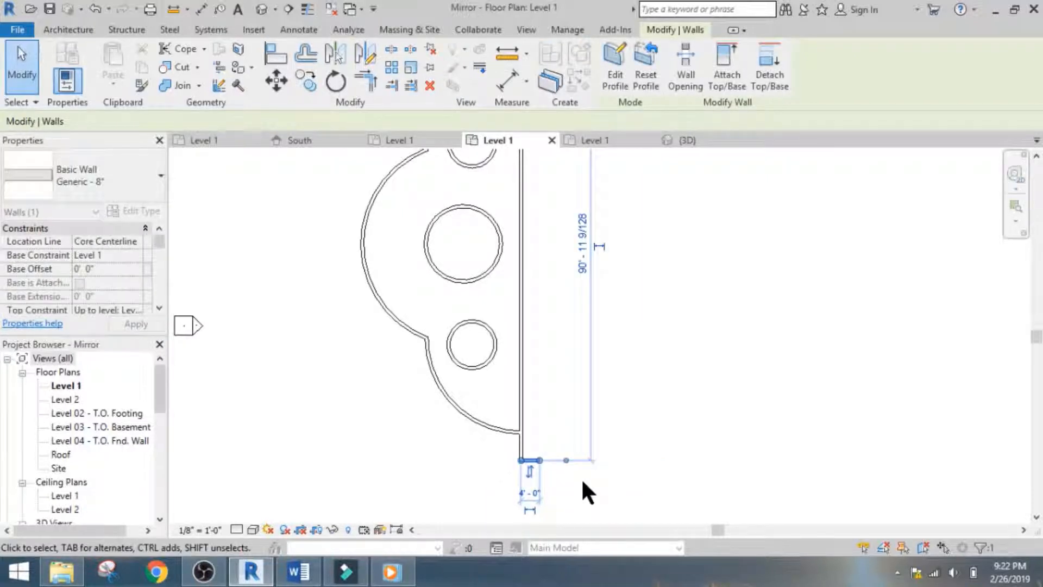
Draw Generic - 8" walls closing the body: a short top wall and a vertical right wall down to the bottom wall's end.
scroll(582, 477, "down", 3)
scroll(575, 324, "up", 3)
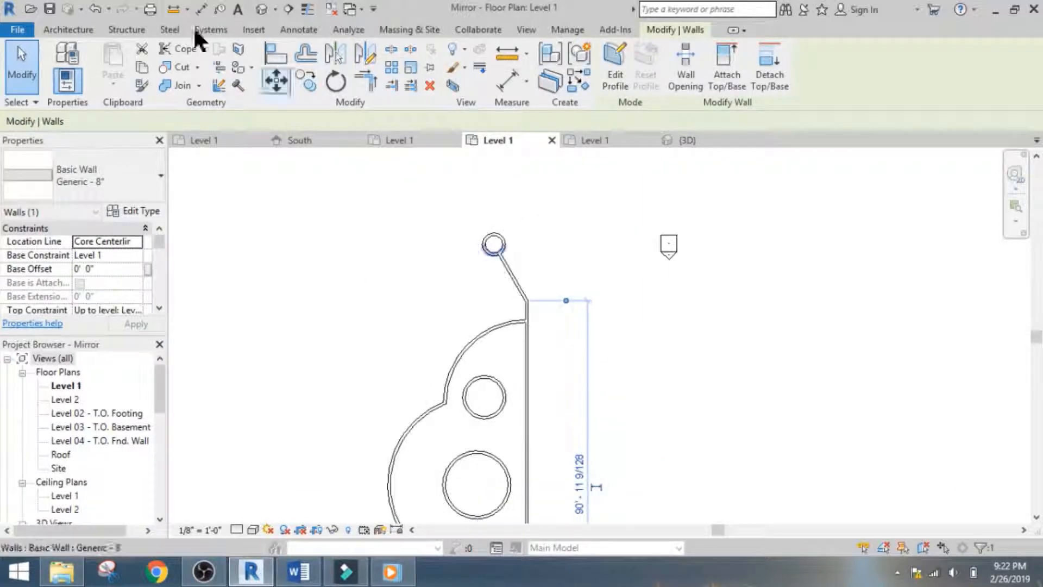
left_click(68, 29)
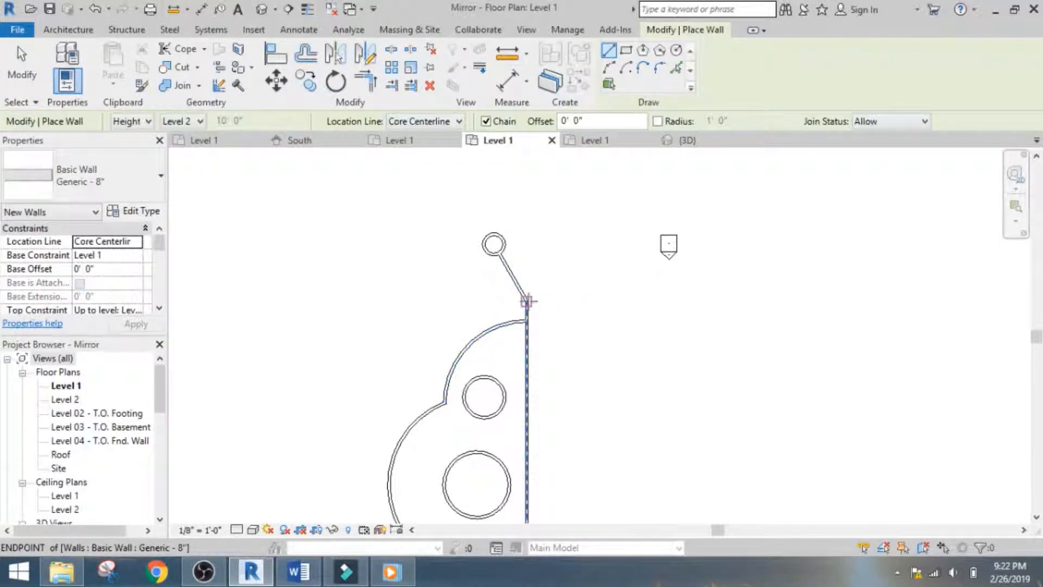
left_click(528, 300)
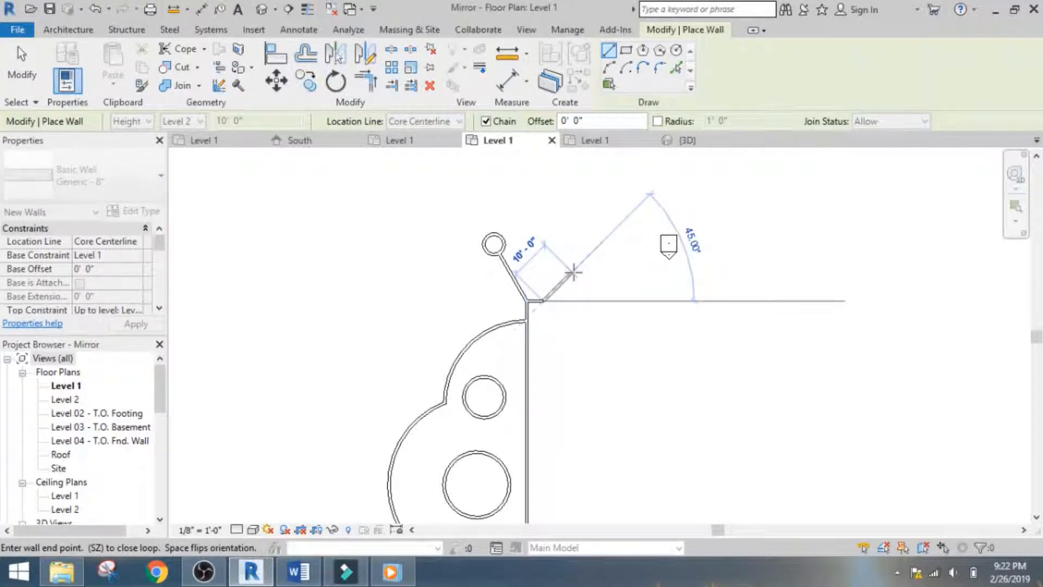
scroll(586, 272, "down", 2)
scroll(560, 481, "up", 2)
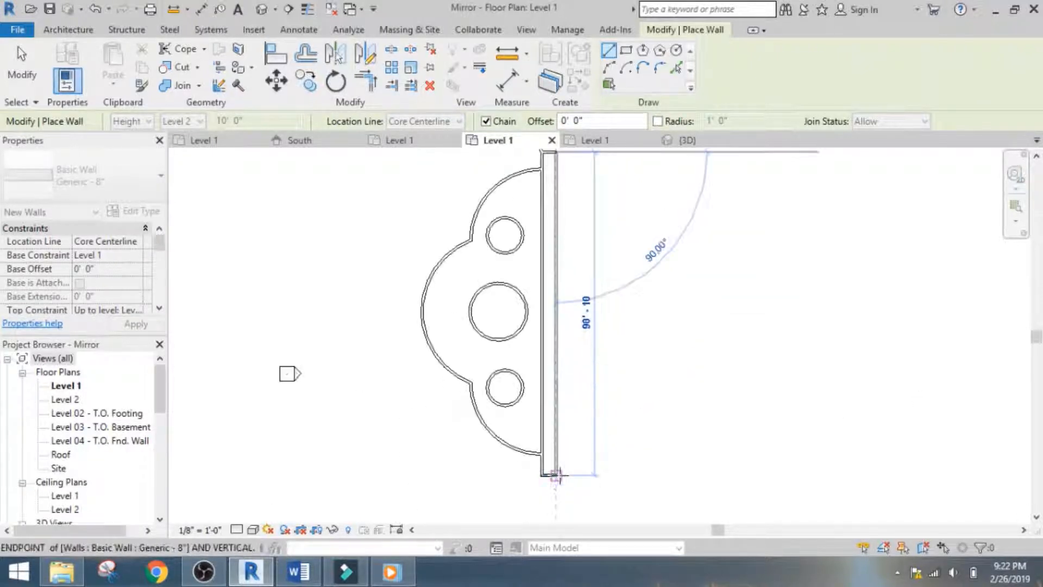
left_click(555, 475)
scroll(591, 461, "down", 1)
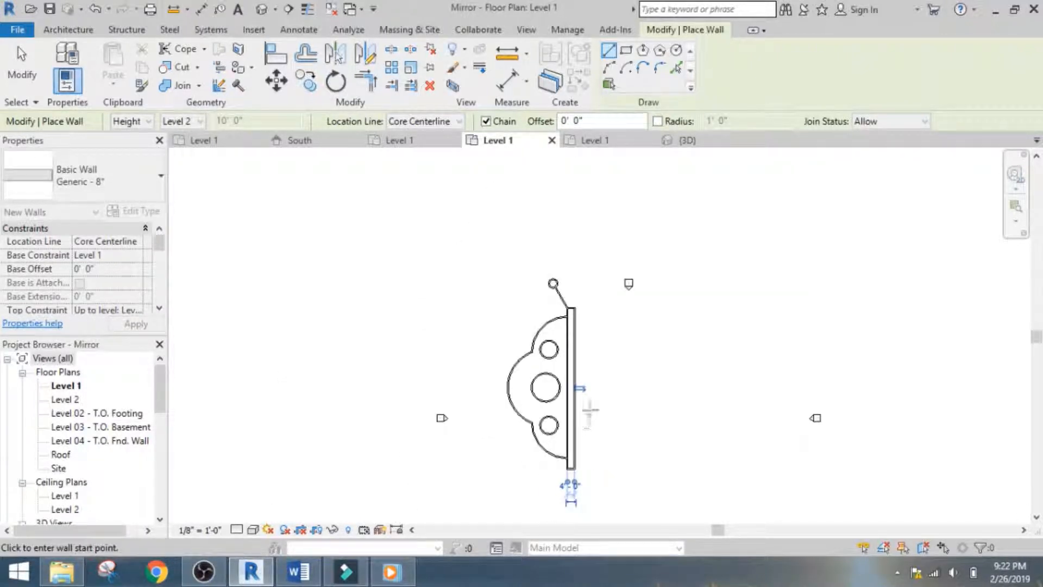
key("Escape")
key("Escape")
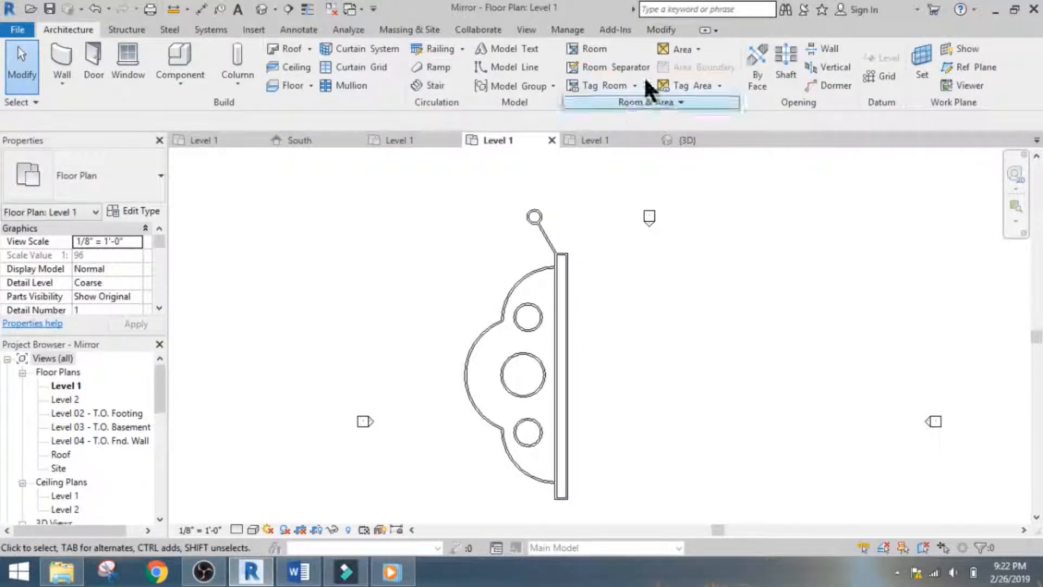
Mirror a copy of the left wing, circle, antenna and remaining body walls using the body's right wall as the picked axis.
left_click(660, 29)
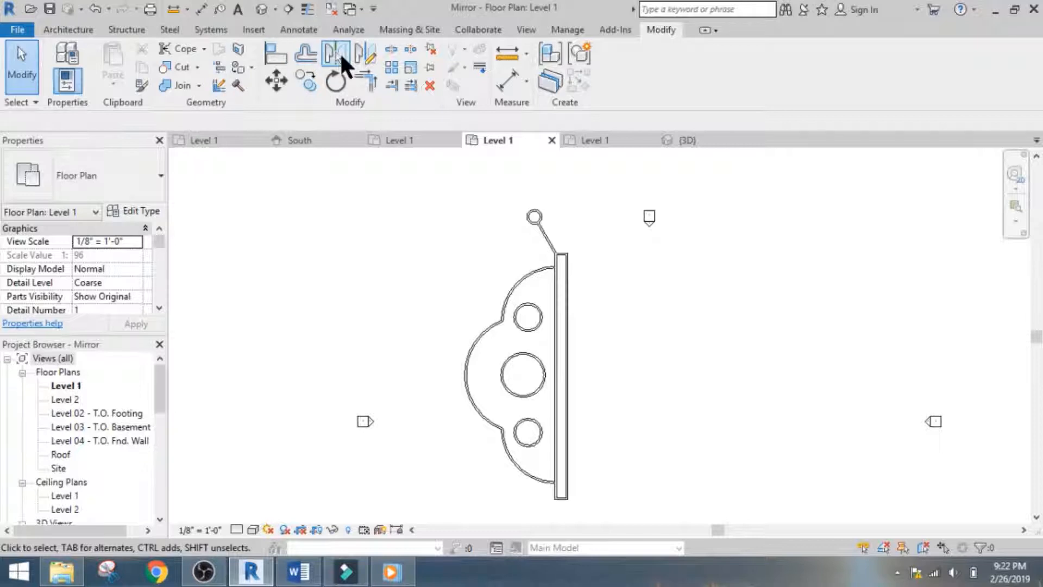
left_click(340, 51)
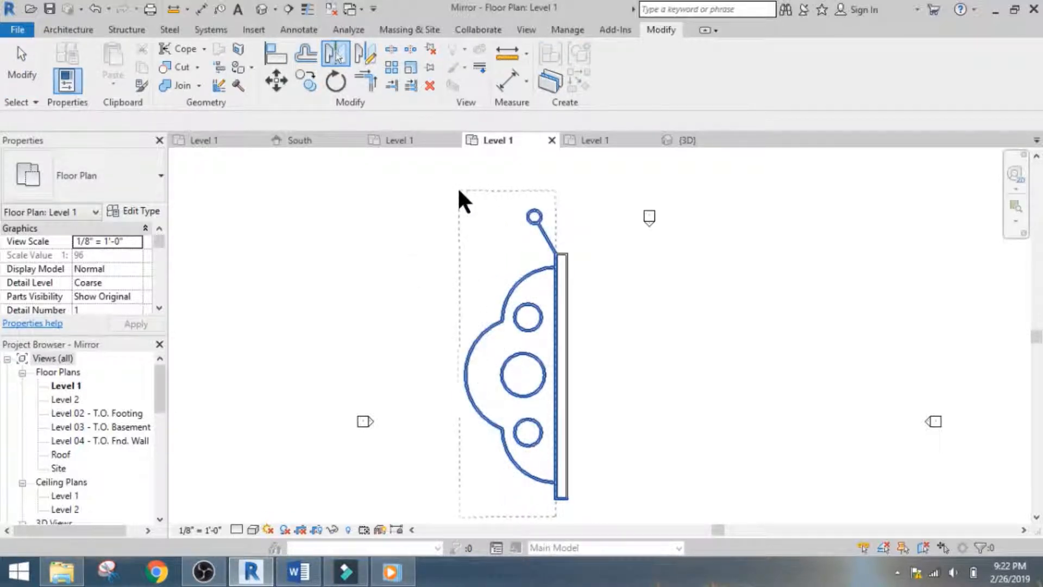
scroll(568, 254, "up", 1)
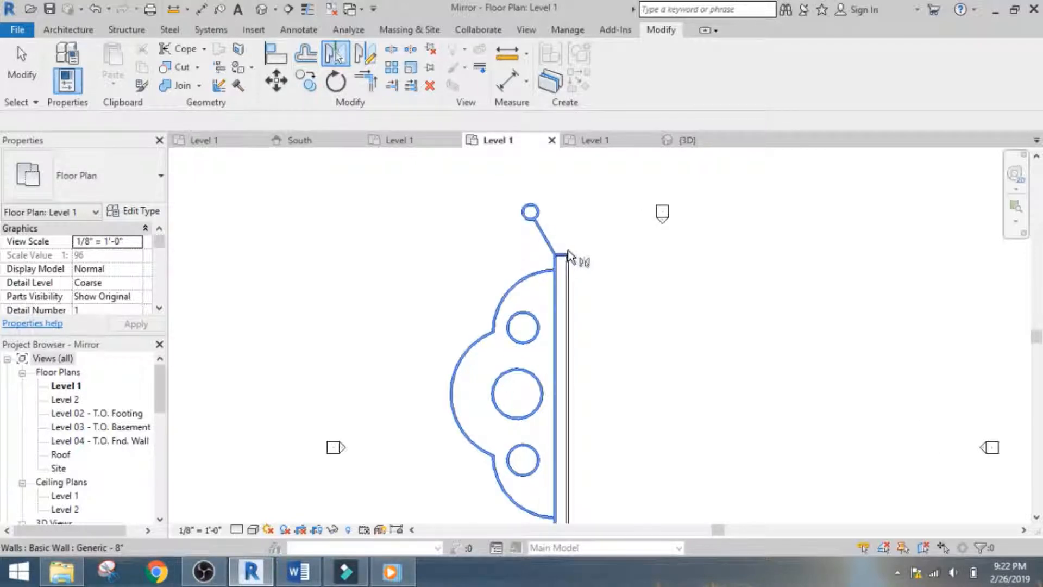
scroll(569, 255, "up", 2)
scroll(584, 239, "down", 4)
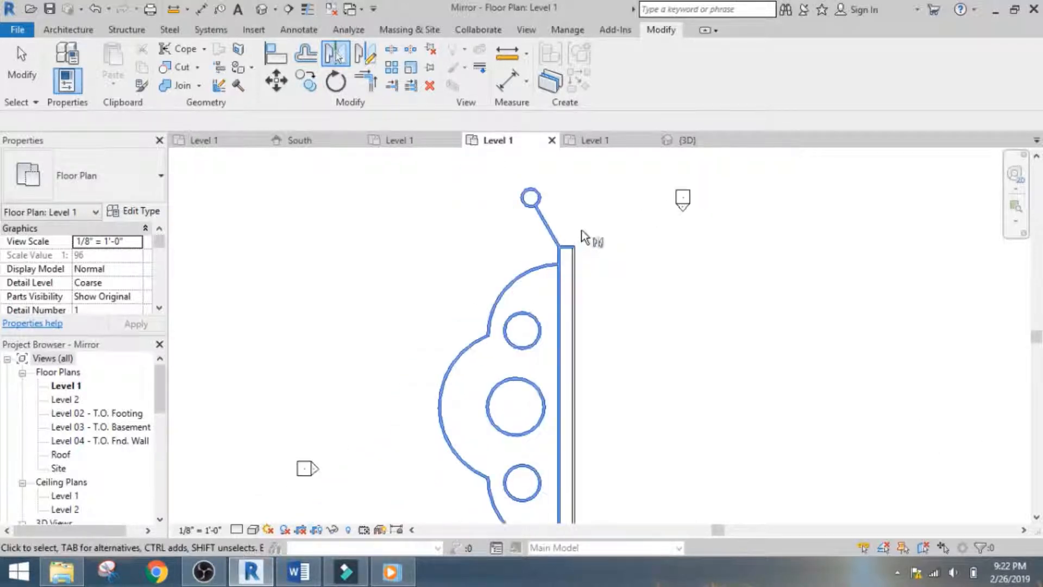
scroll(603, 305, "up", 1)
right_click(592, 287)
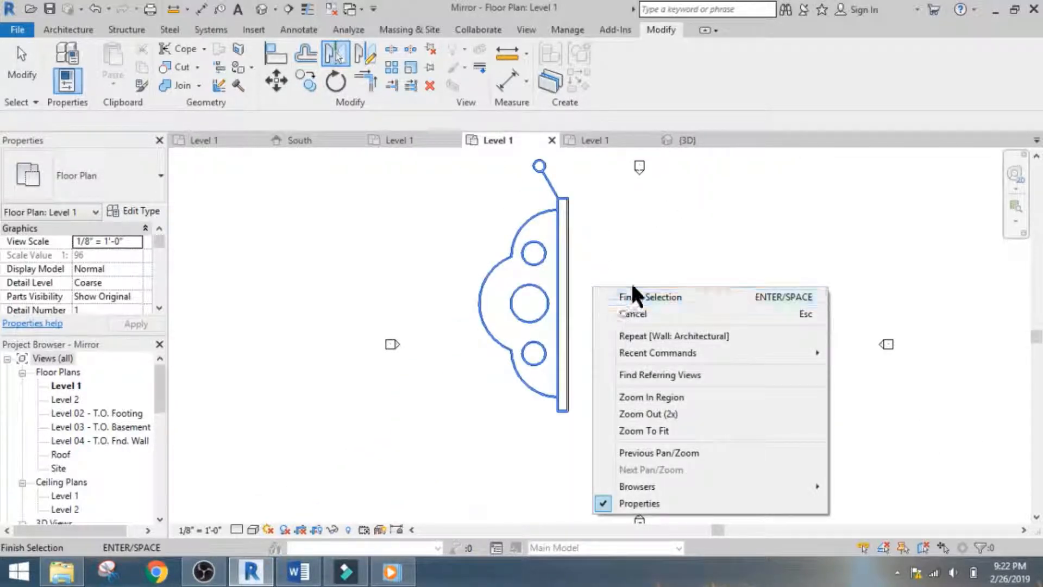
left_click(630, 297)
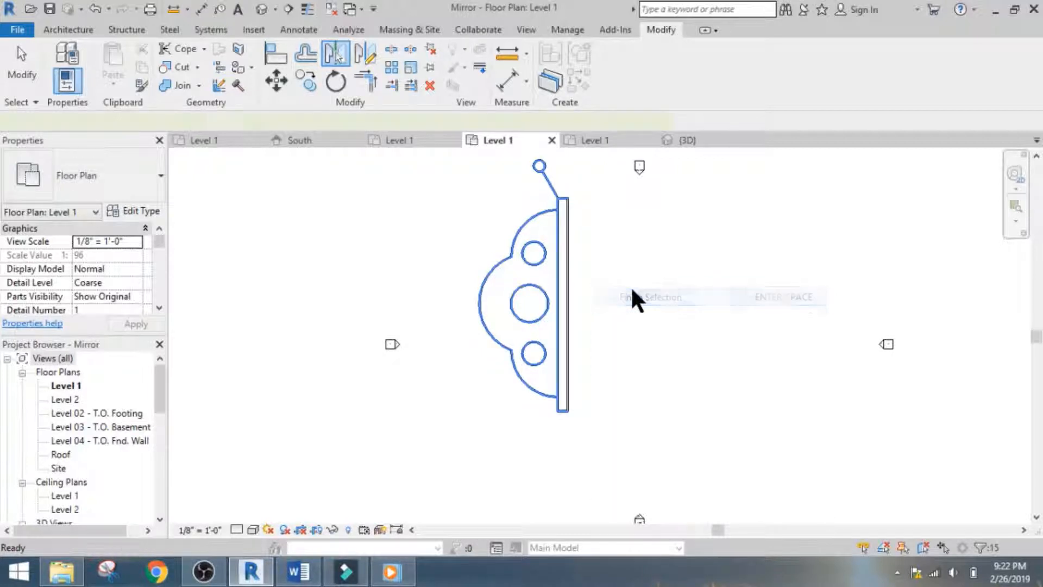
scroll(573, 265, "up", 3)
left_click(570, 268)
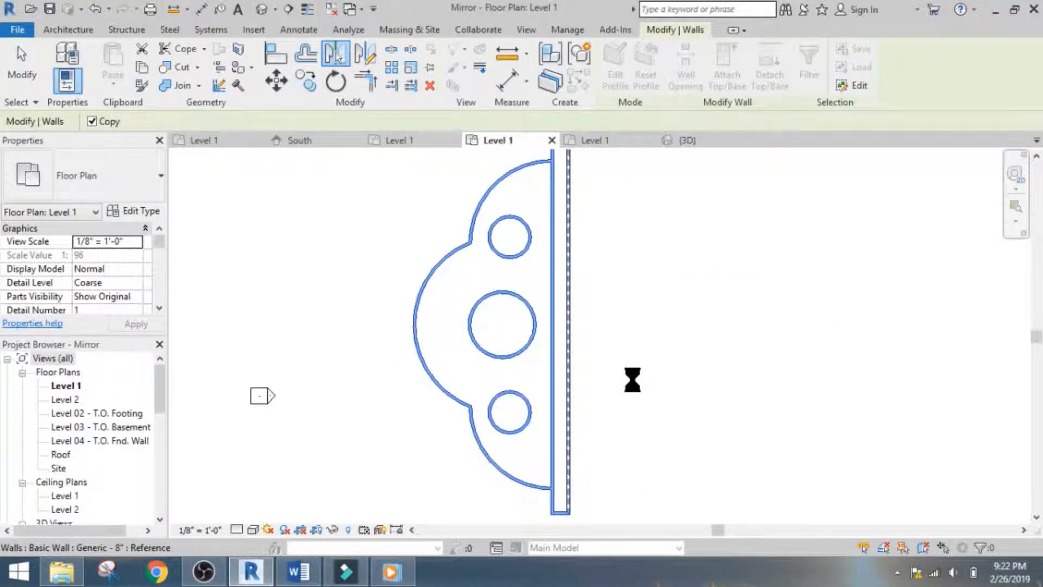
Examine the mirrored half and how its walls meet the original along the central axis wall.
scroll(589, 337, "down", 2)
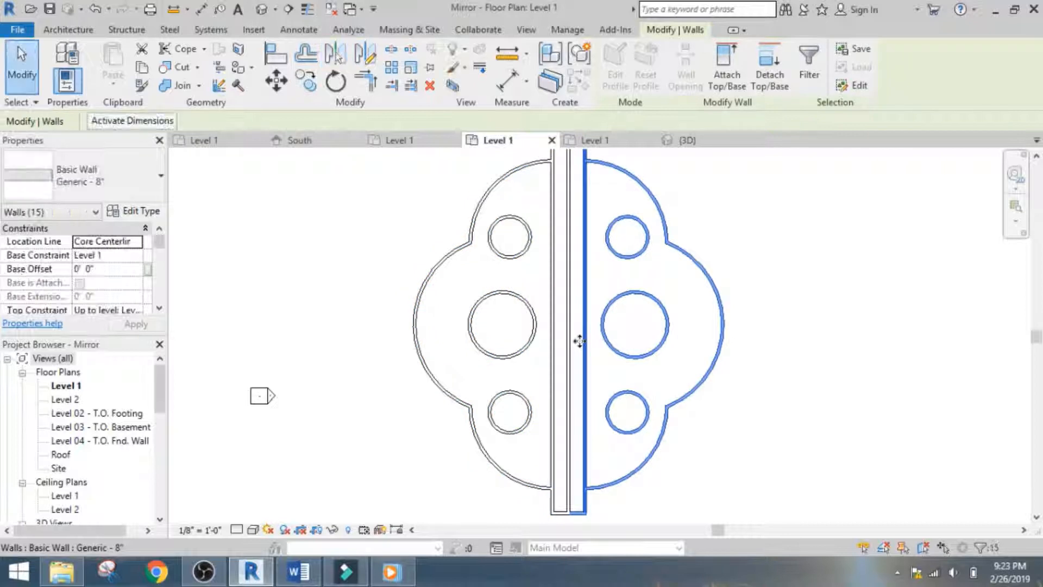
scroll(580, 337, "down", 2)
scroll(603, 369, "up", 3)
scroll(592, 326, "down", 3)
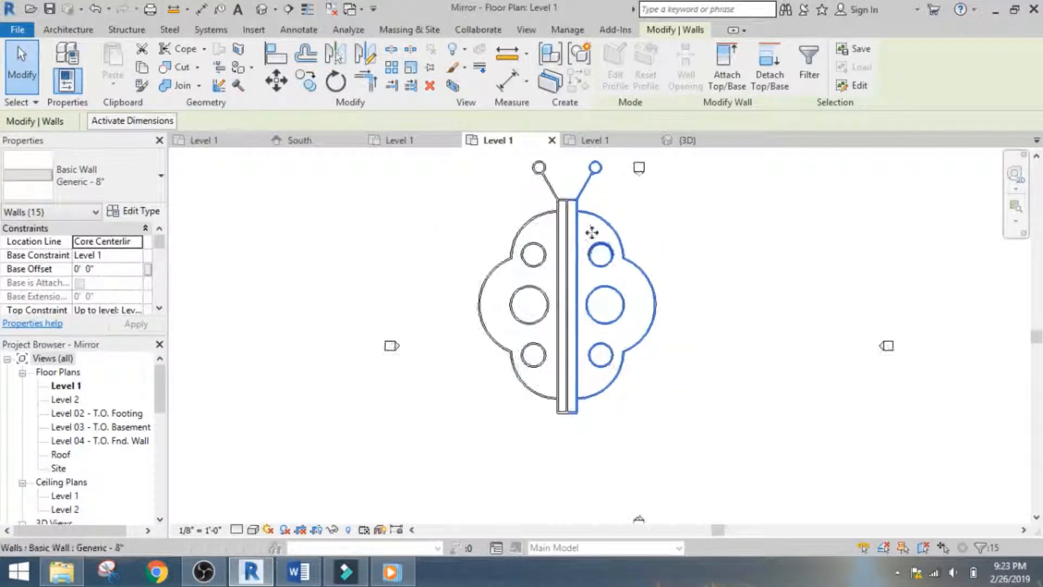
scroll(574, 166, "up", 2)
scroll(598, 272, "up", 1)
scroll(624, 380, "down", 3)
scroll(573, 320, "up", 1)
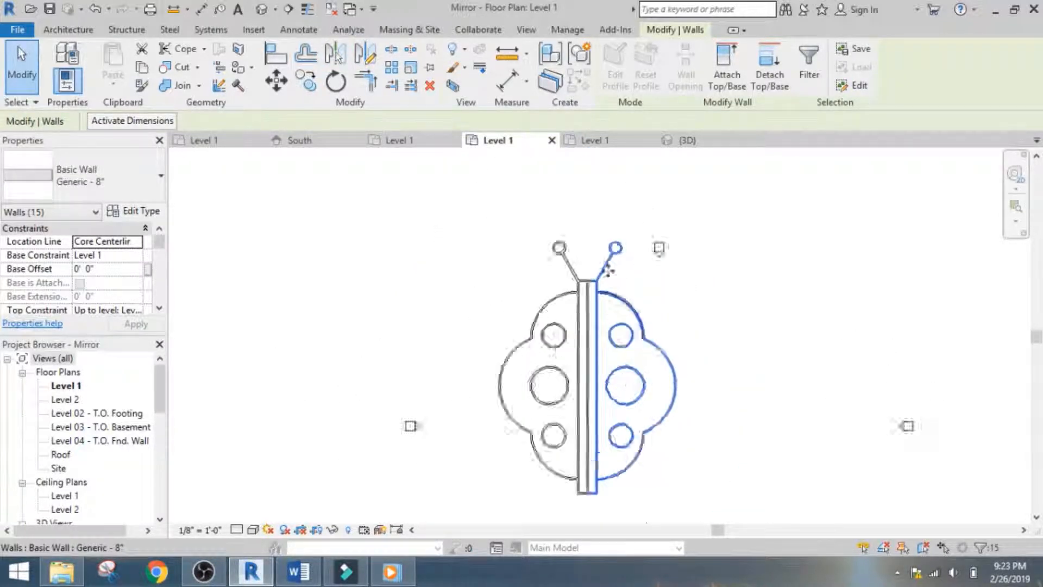
scroll(576, 326, "down", 2)
scroll(606, 413, "up", 2)
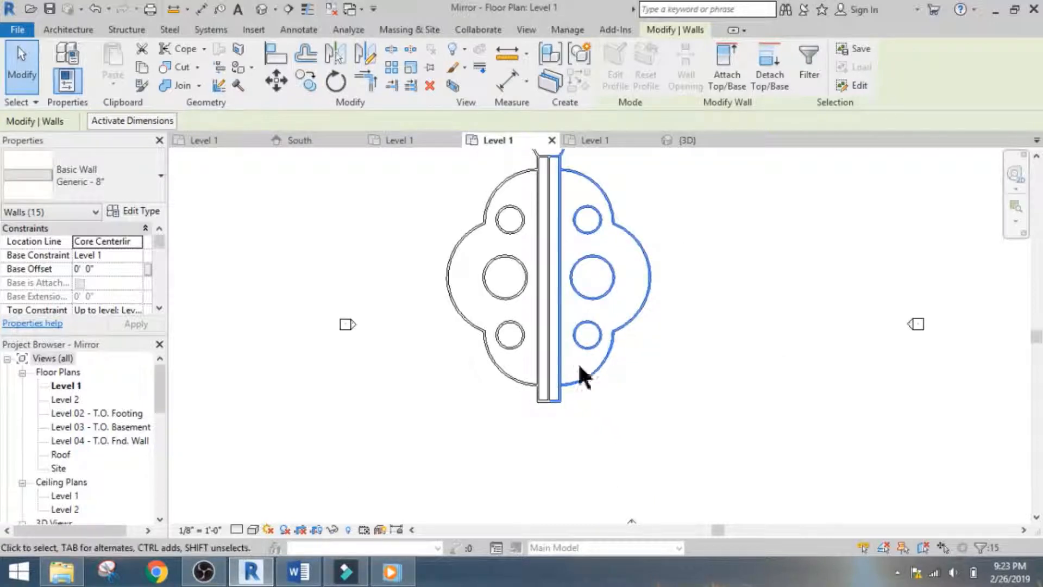
scroll(578, 361, "down", 2)
scroll(571, 328, "up", 2)
scroll(560, 408, "down", 1)
Deselect the mirrored walls and check the single vertical wall used as the mirror axis.
right_click(565, 172)
left_click(628, 182)
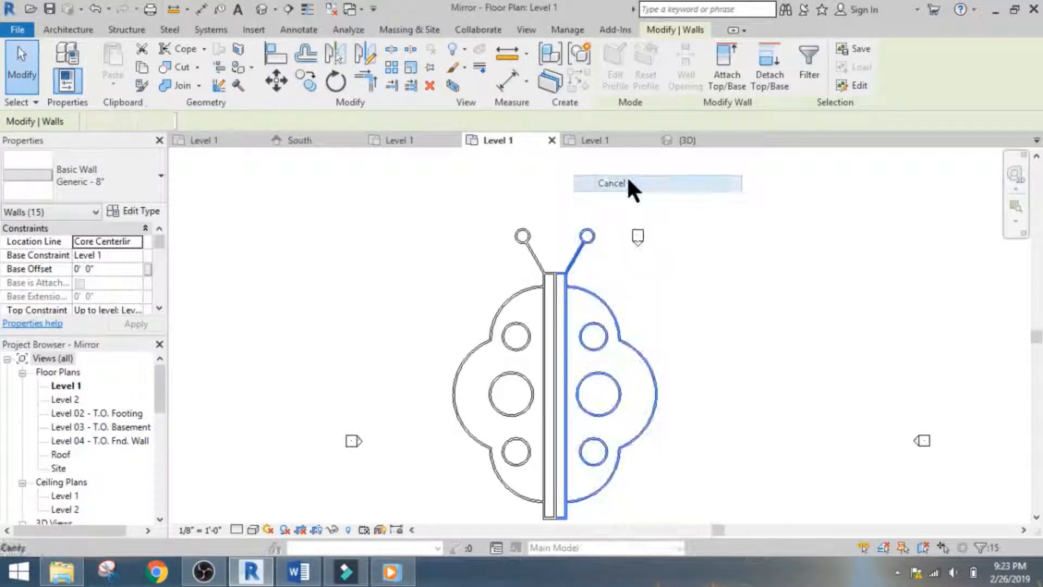
left_click(557, 330)
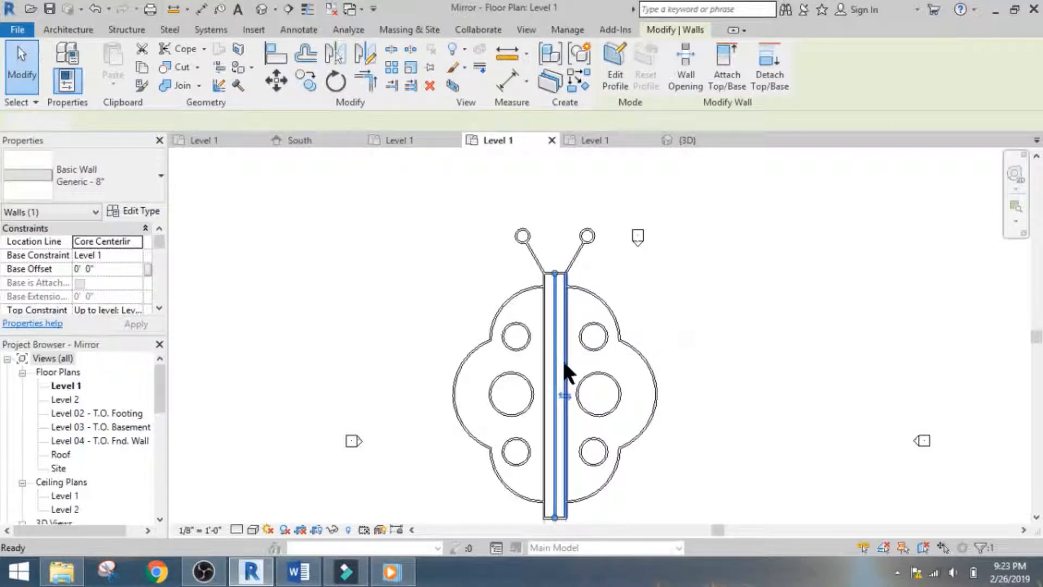
key("Escape")
scroll(624, 353, "down", 2)
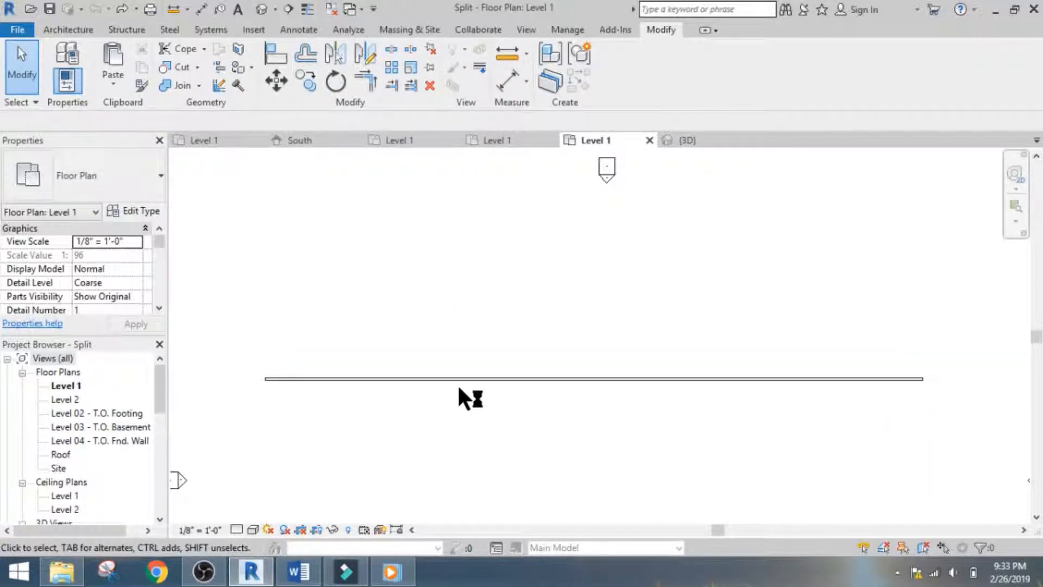
Split the long horizontal wall about 33' from its left end and about 12' further along, deleting the inner segment.
scroll(489, 380, "up", 2)
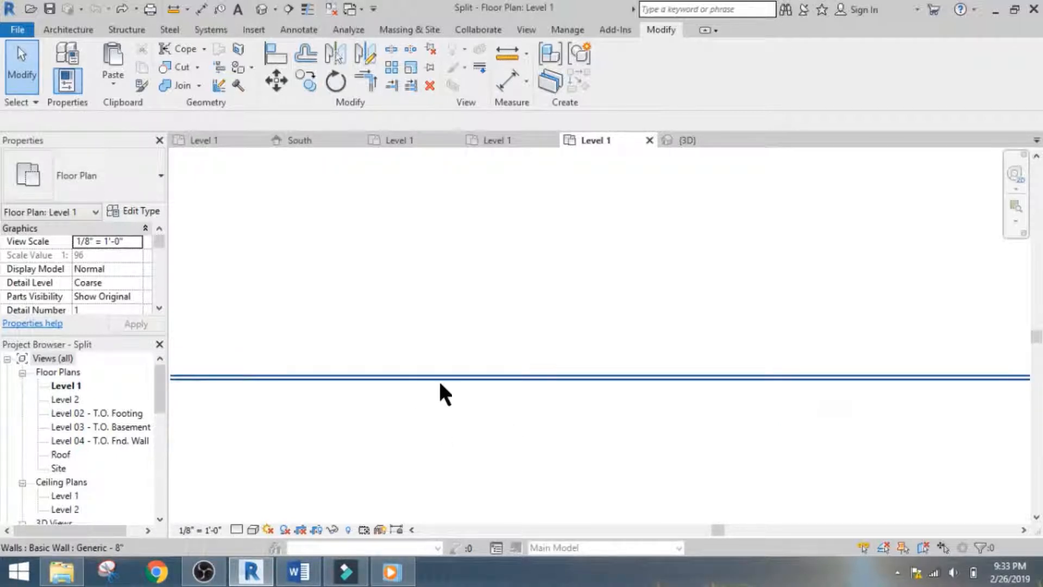
scroll(579, 433, "down", 1)
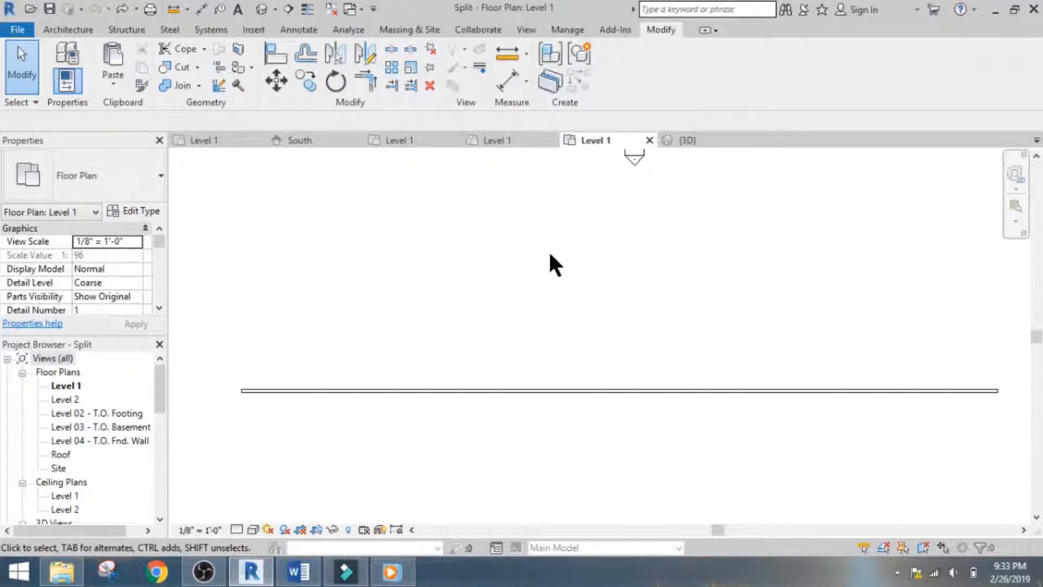
scroll(446, 388, "up", 2)
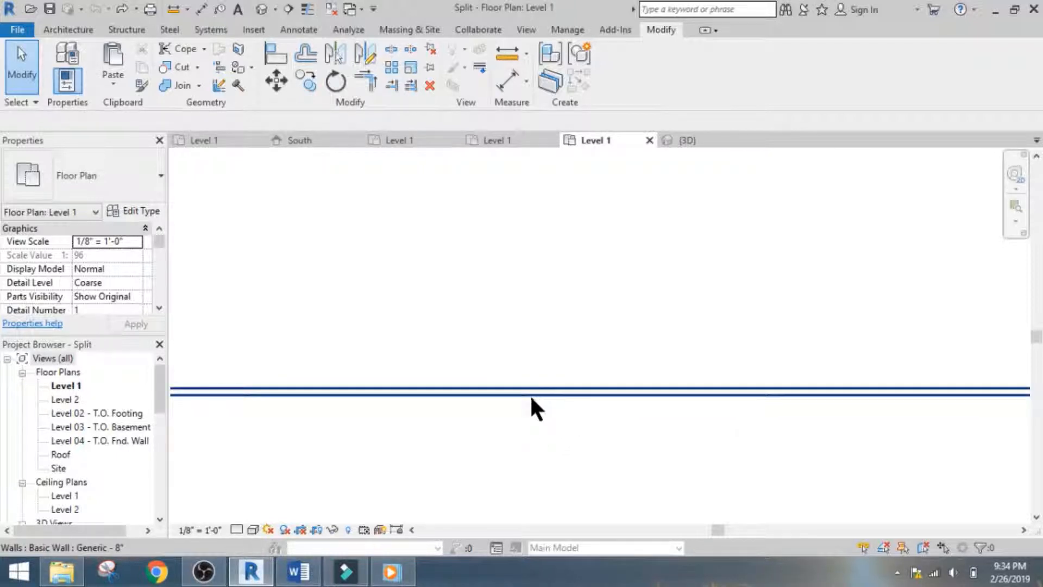
scroll(607, 417, "down", 3)
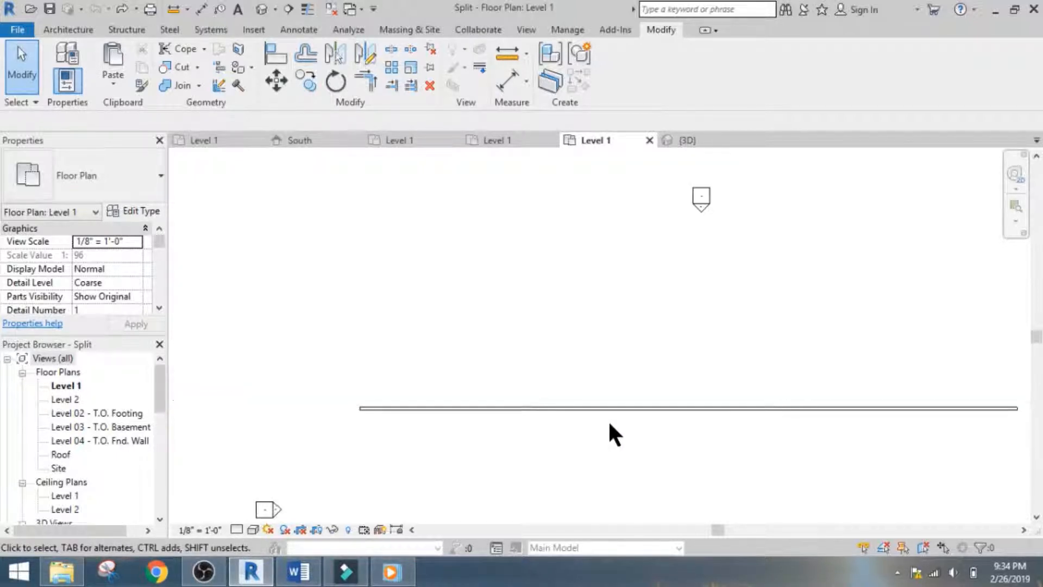
scroll(607, 419, "up", 2)
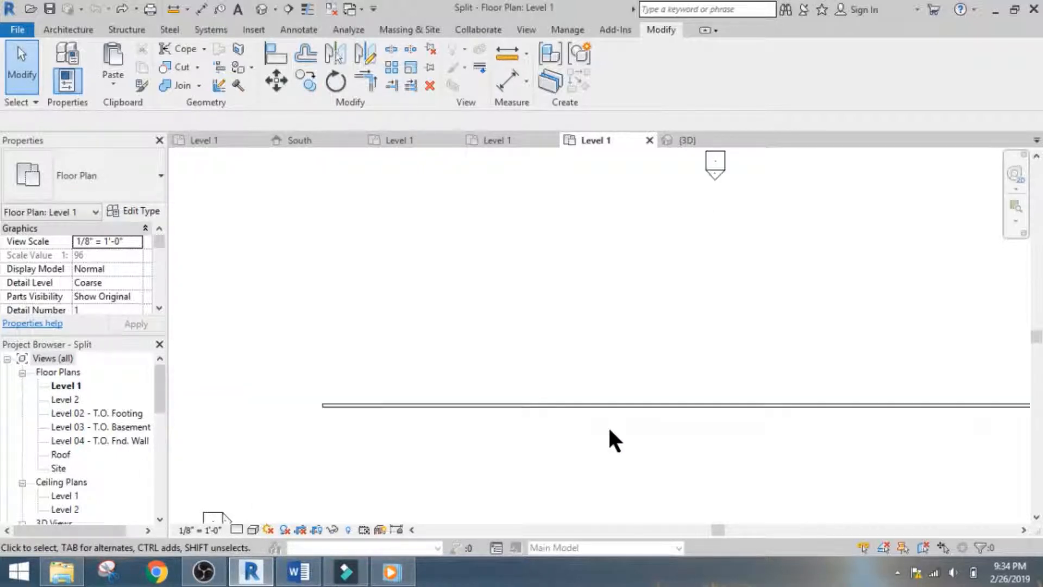
left_click(393, 47)
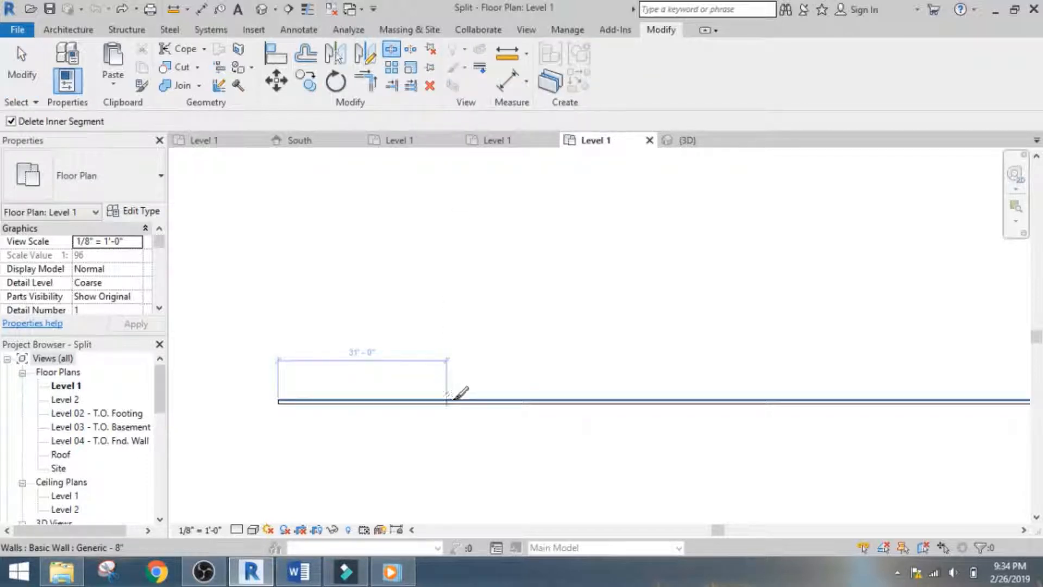
left_click(459, 400)
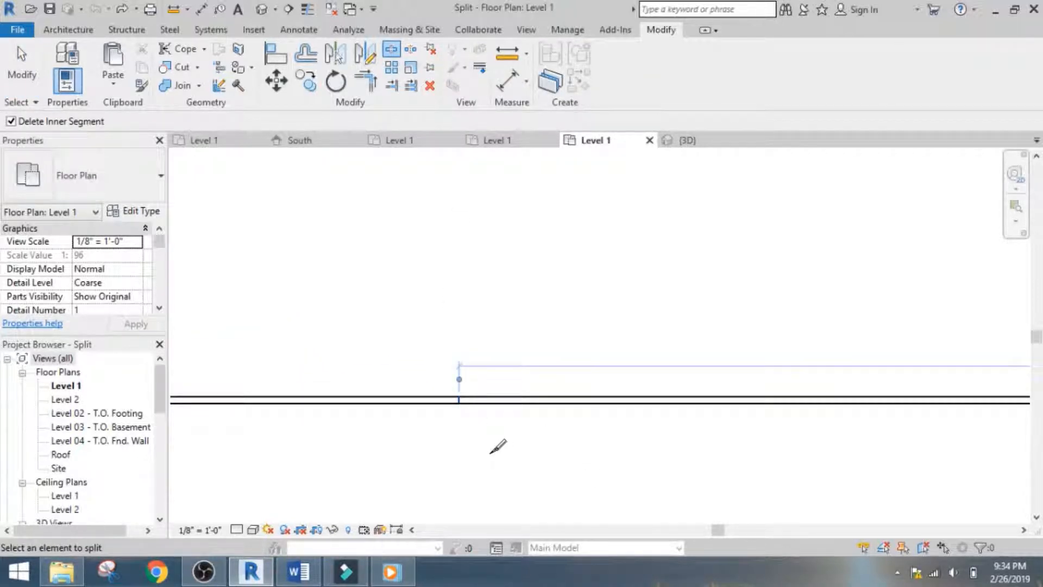
scroll(515, 444, "down", 1)
scroll(545, 426, "up", 3)
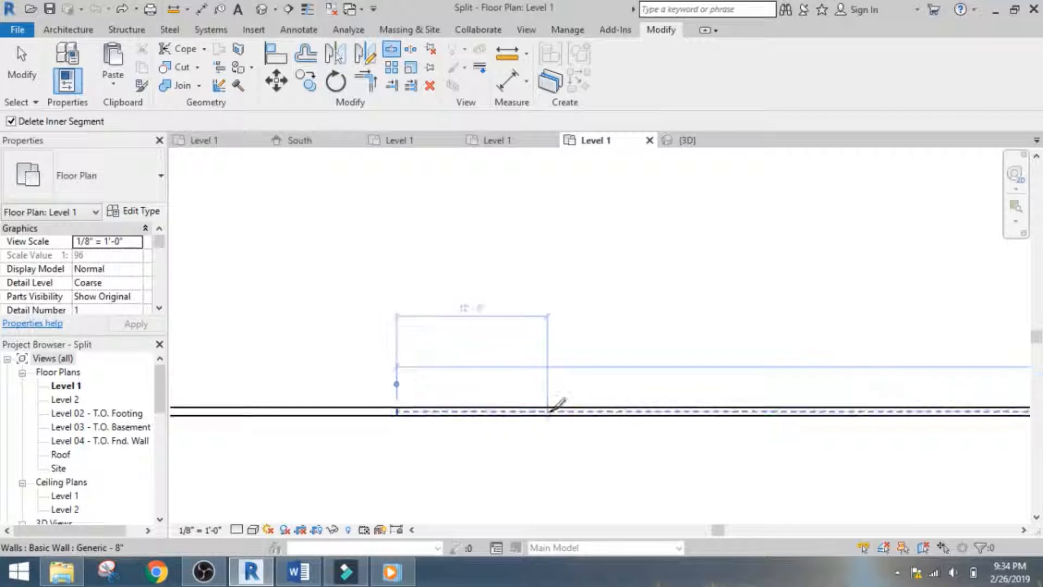
left_click(549, 411)
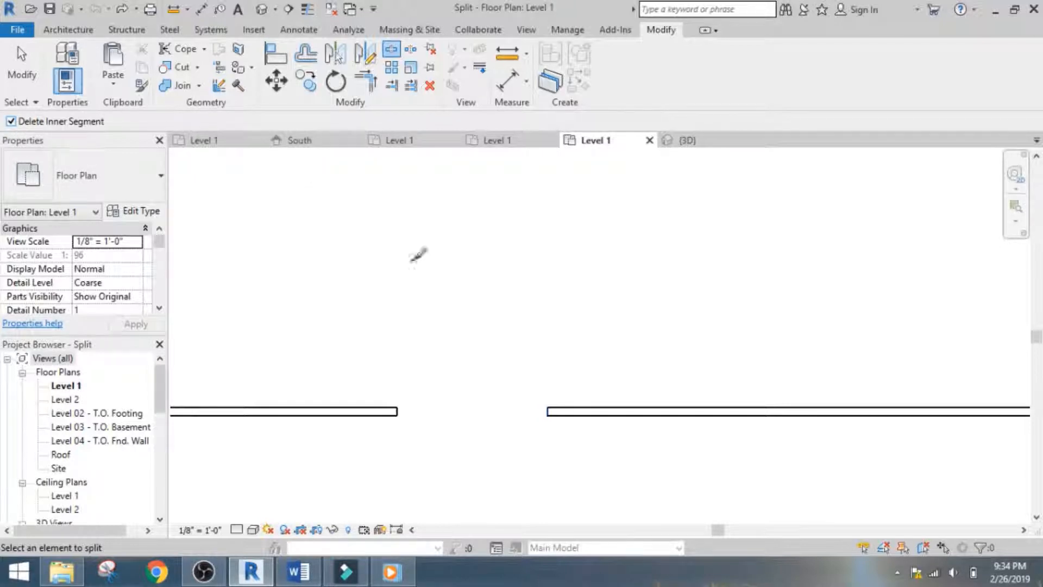
In the 3D view, inspect the opening and check each of the two wall pieces as a separate element.
left_click(690, 140)
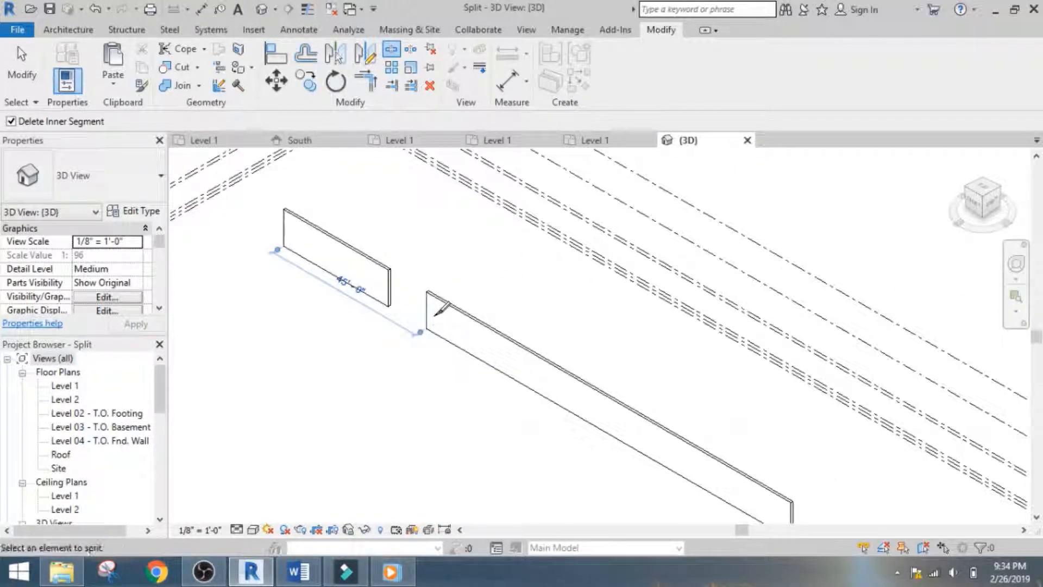
scroll(413, 255, "down", 3)
scroll(431, 284, "up", 5)
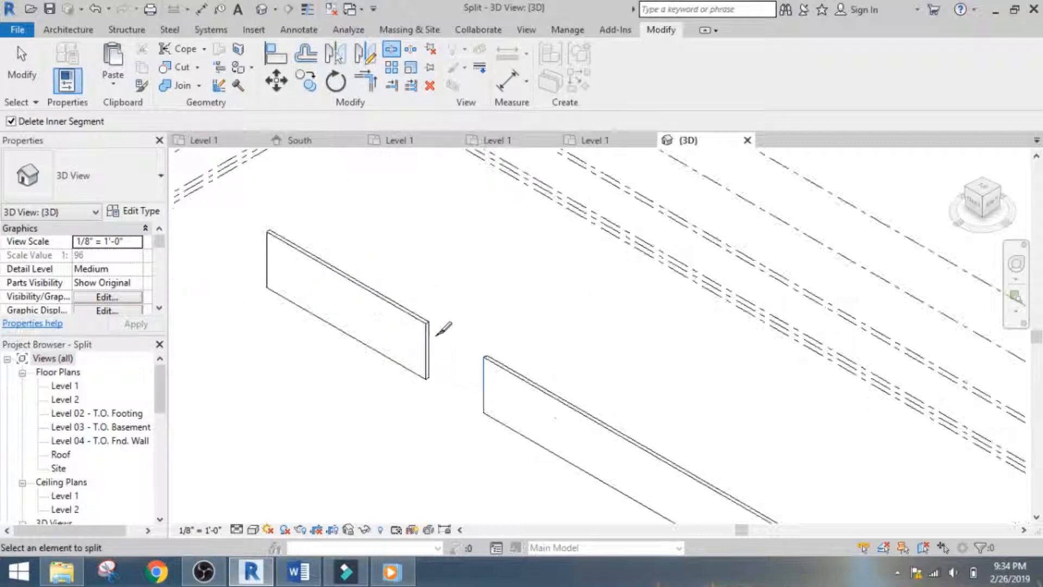
key("Escape")
left_click(373, 296)
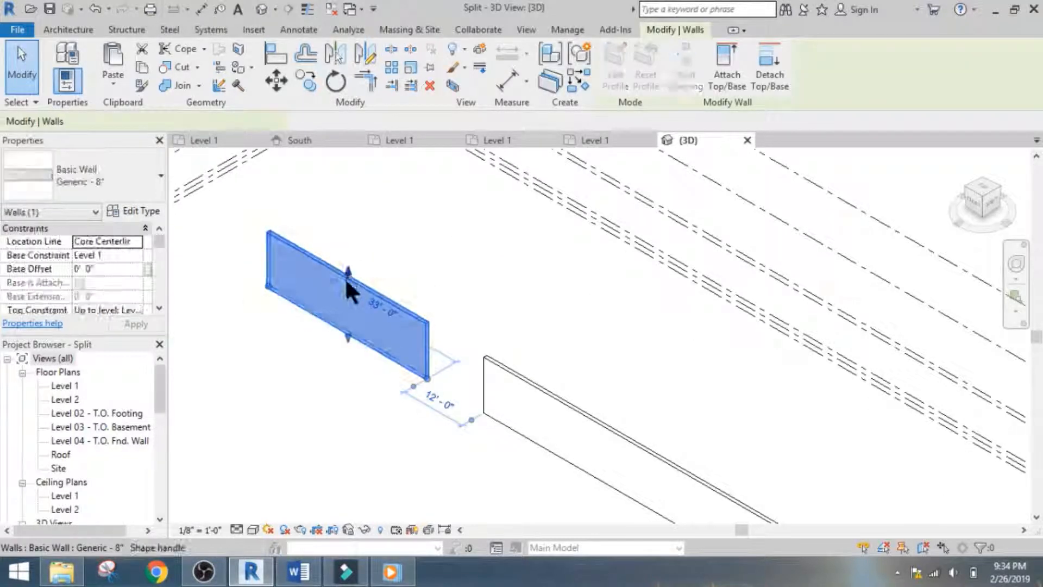
left_click(545, 386)
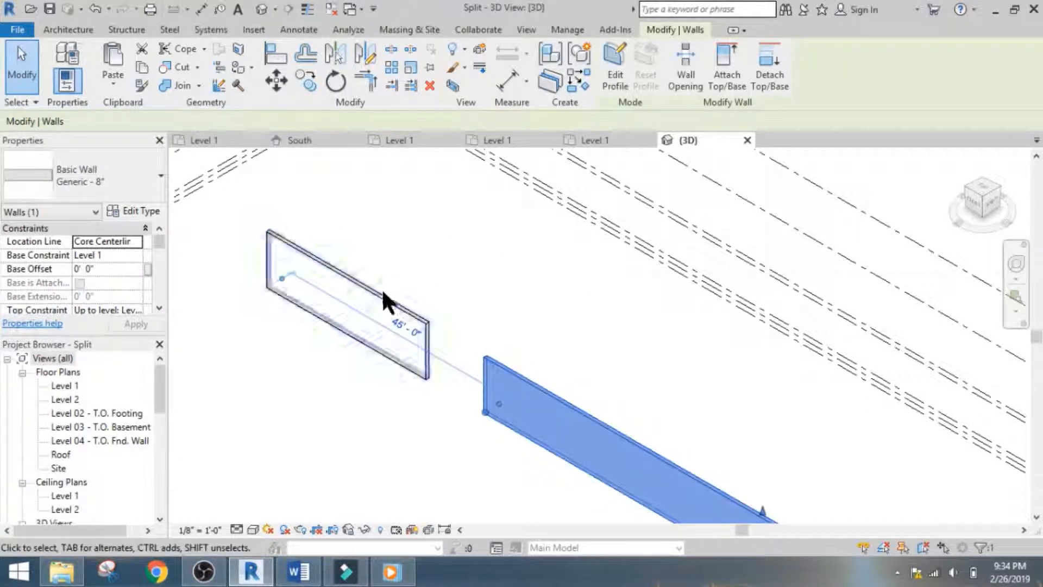
key("Escape")
Raise the top of the shorter wall piece to about twice the height of the other piece.
left_click(358, 271)
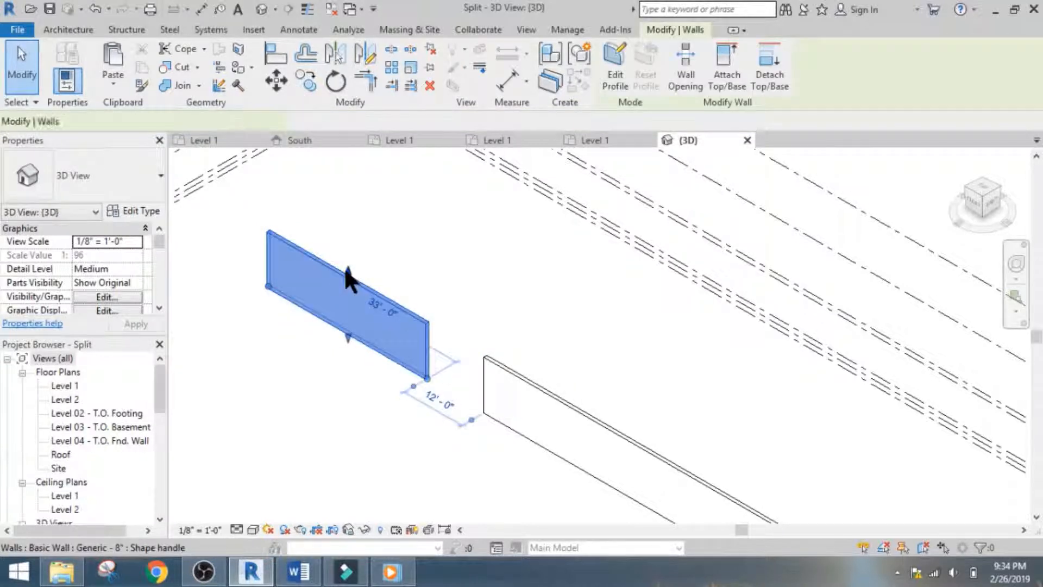
left_click_drag(346, 269, 347, 215)
left_click(514, 262)
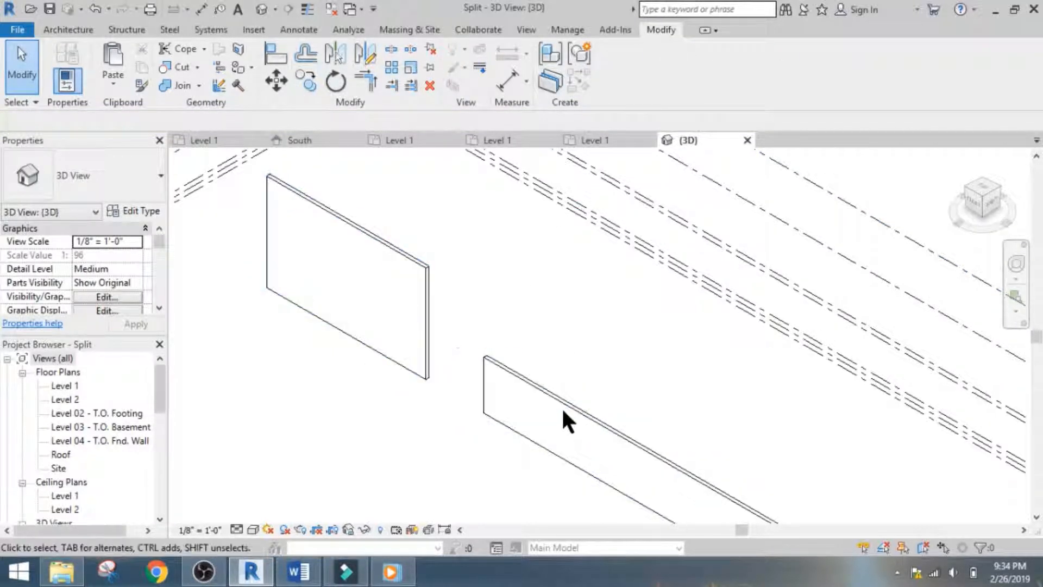
Undo the wall height change and both splits, returning to the Level 1 floor plan.
left_click(100, 13)
left_click(99, 11)
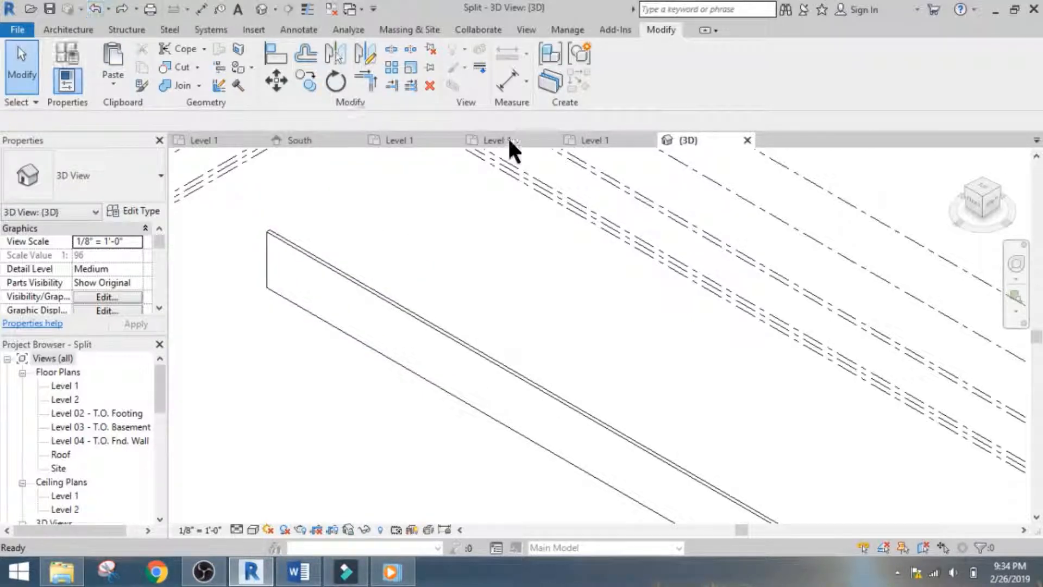
left_click(571, 140)
scroll(482, 339, "down", 1)
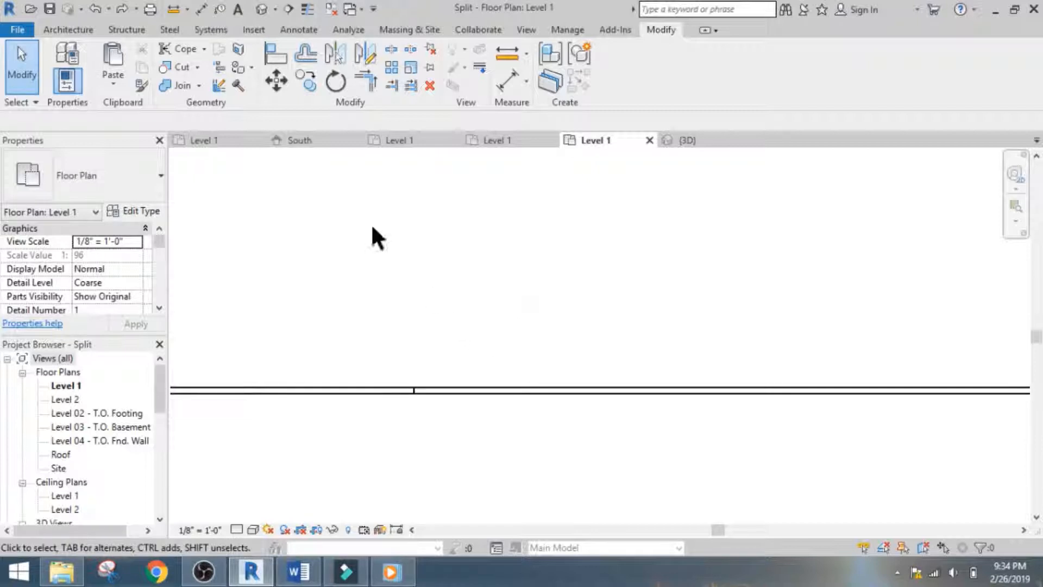
left_click(97, 8)
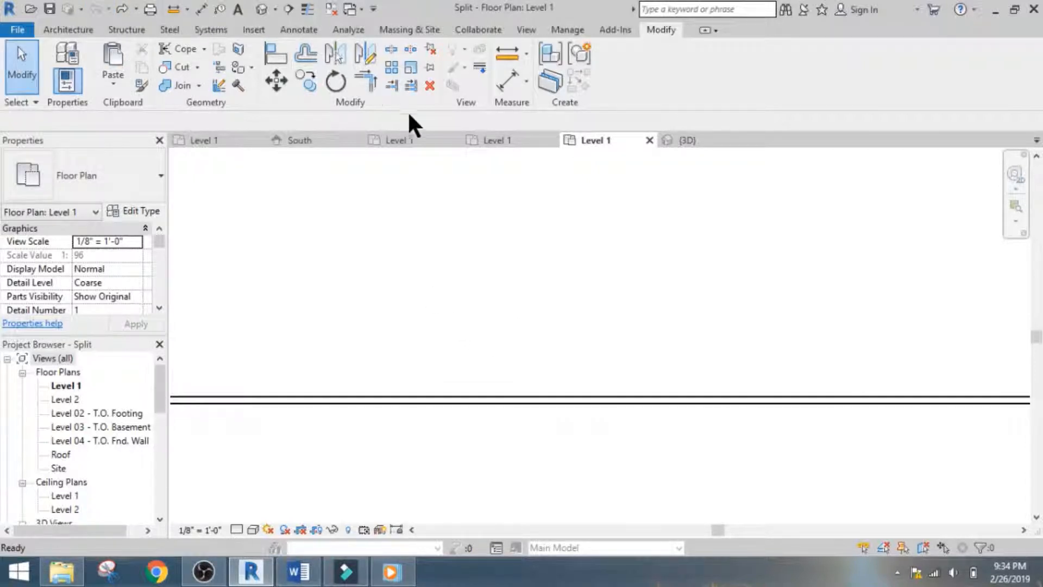
Split the wall with a 0' 5" joint gap about 28'-6" from its left end and about 33' further along.
left_click(411, 49)
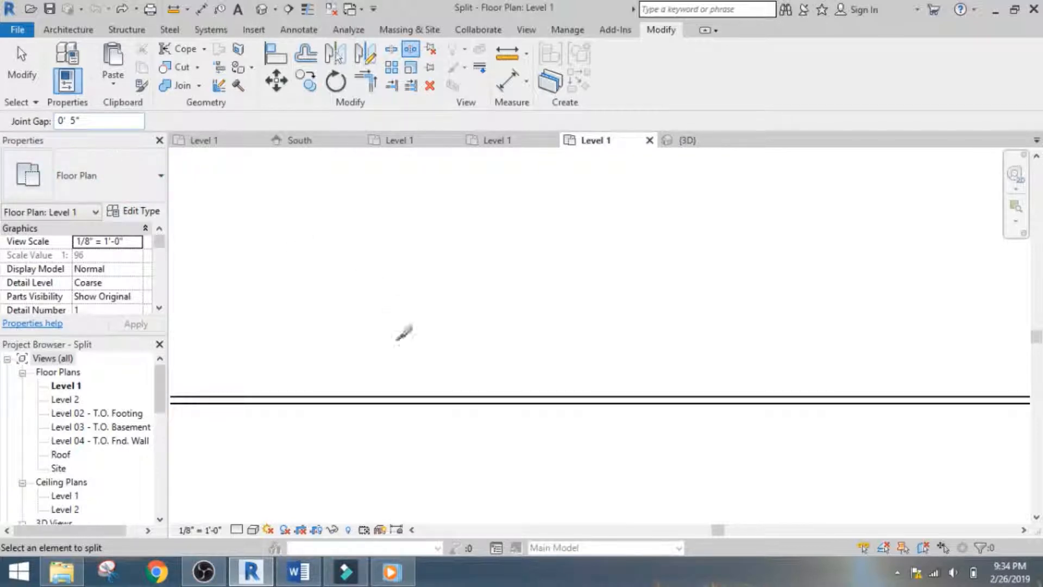
left_click(423, 396)
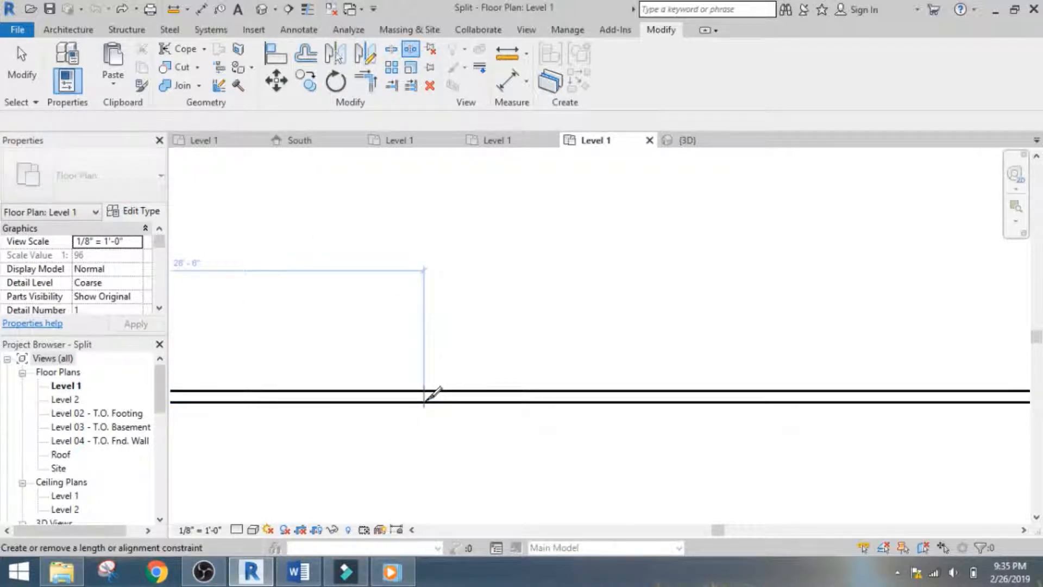
scroll(603, 454, "down", 2)
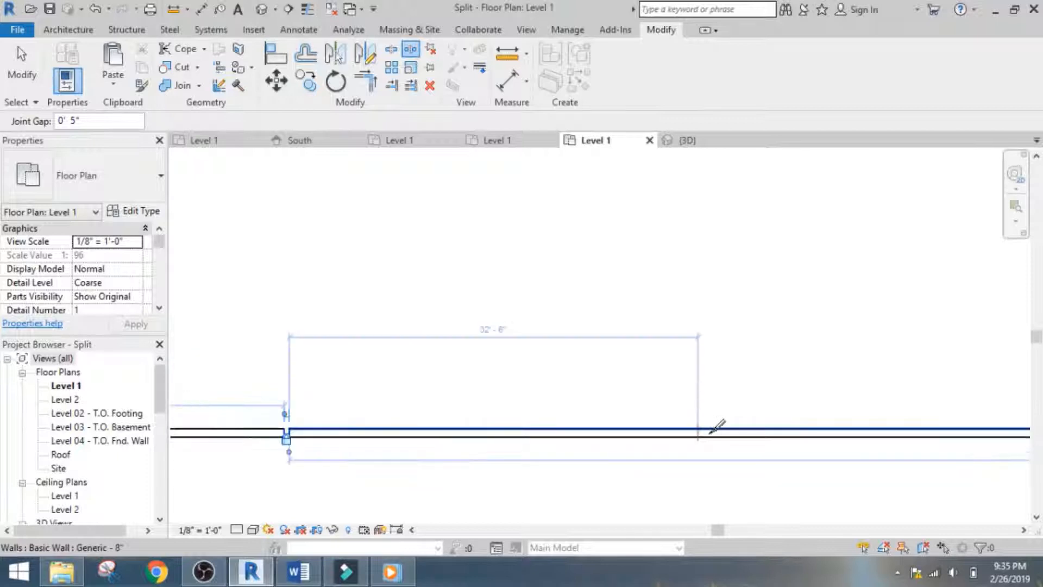
left_click(710, 432)
scroll(537, 383, "down", 3)
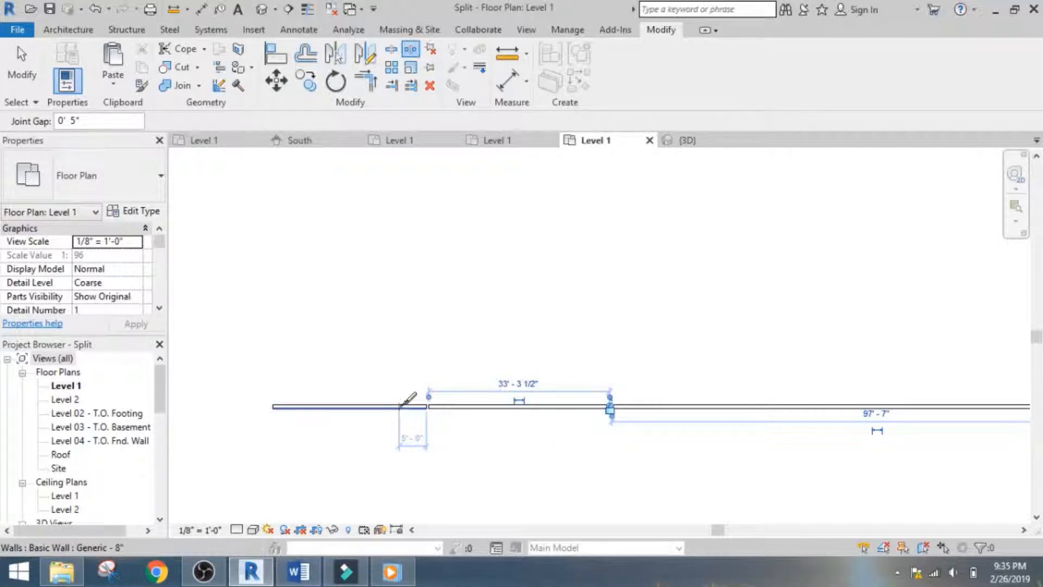
scroll(544, 384, "up", 2)
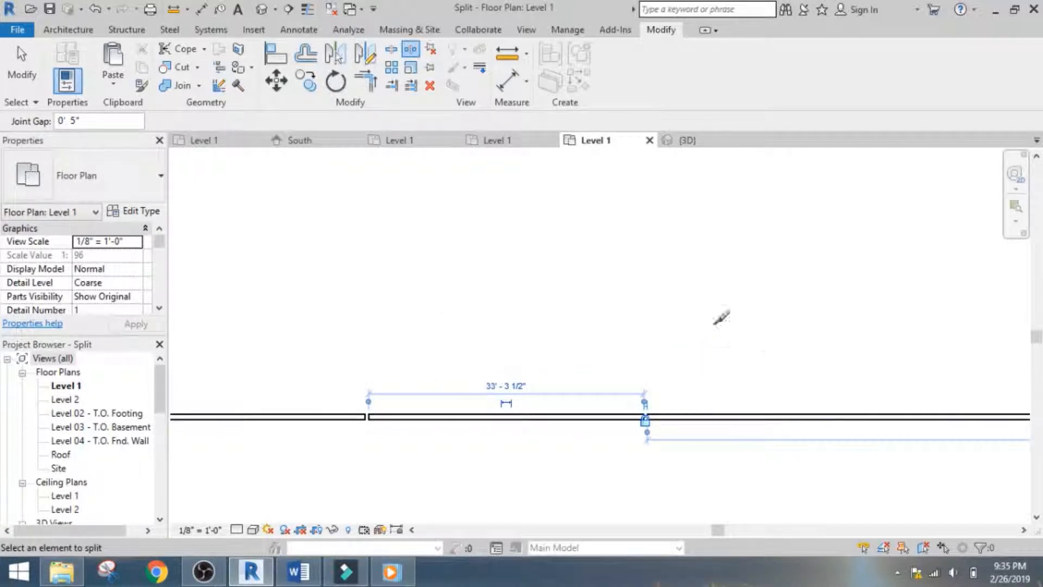
right_click(565, 265)
left_click(655, 277)
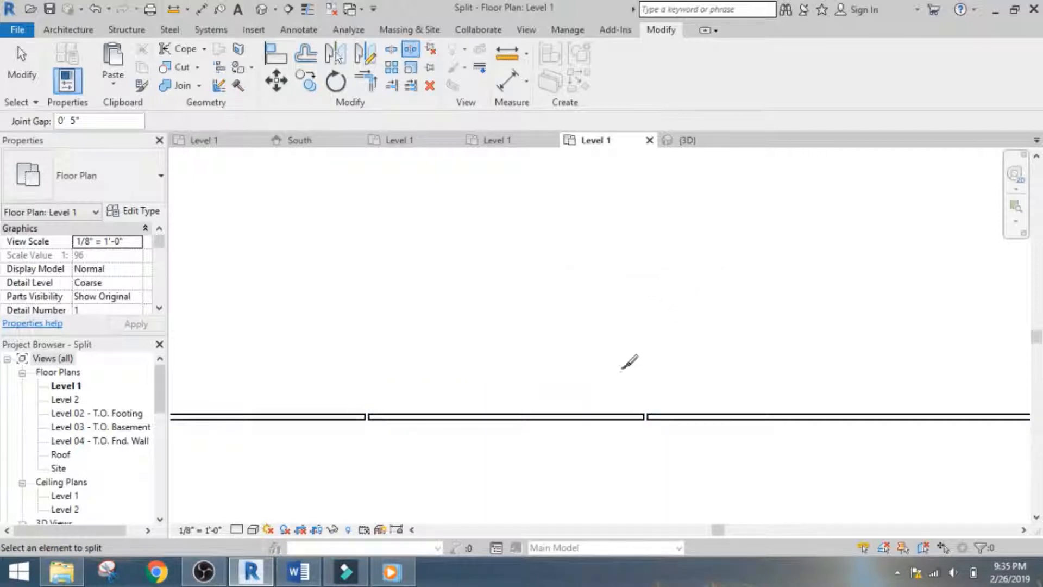
In the 3D view, examine the joint gaps and raise the top of the middle wall segment above its neighbours.
left_click(685, 140)
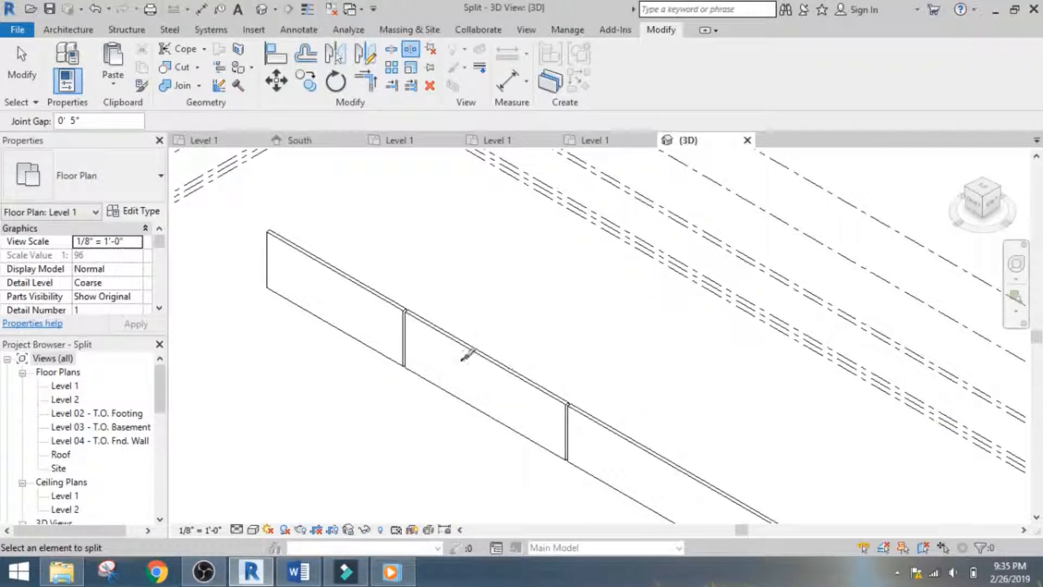
scroll(407, 435, "up", 3)
scroll(405, 304, "up", 1)
key("Escape")
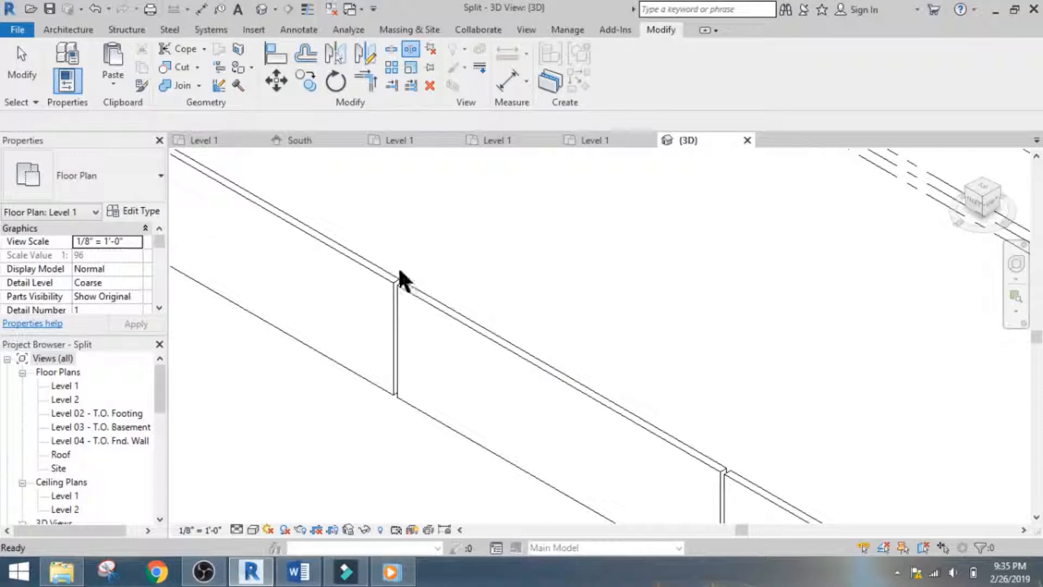
scroll(399, 277, "up", 2)
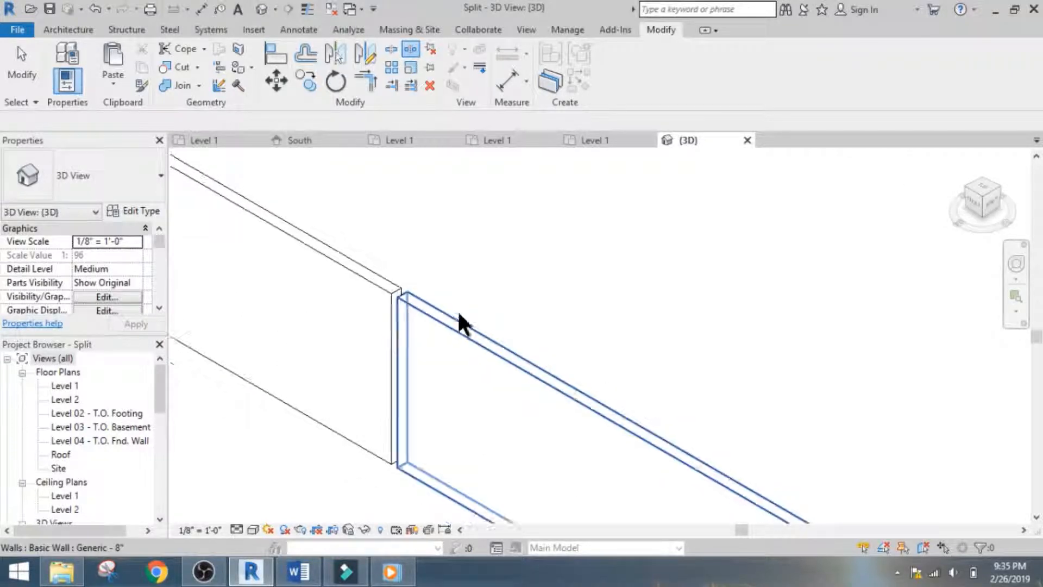
scroll(467, 314, "down", 4)
left_click(516, 355)
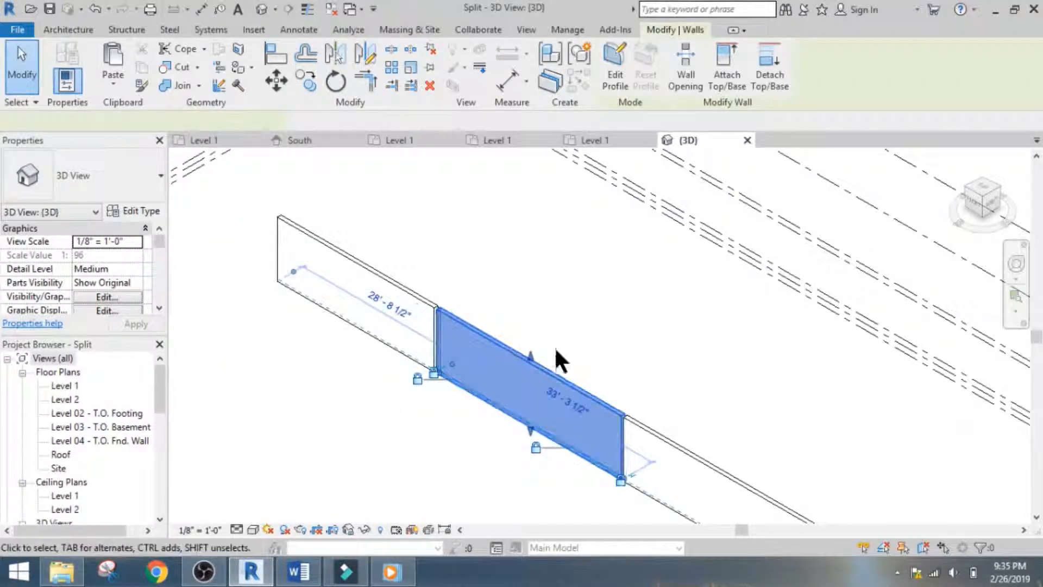
left_click_drag(532, 353, 417, 237)
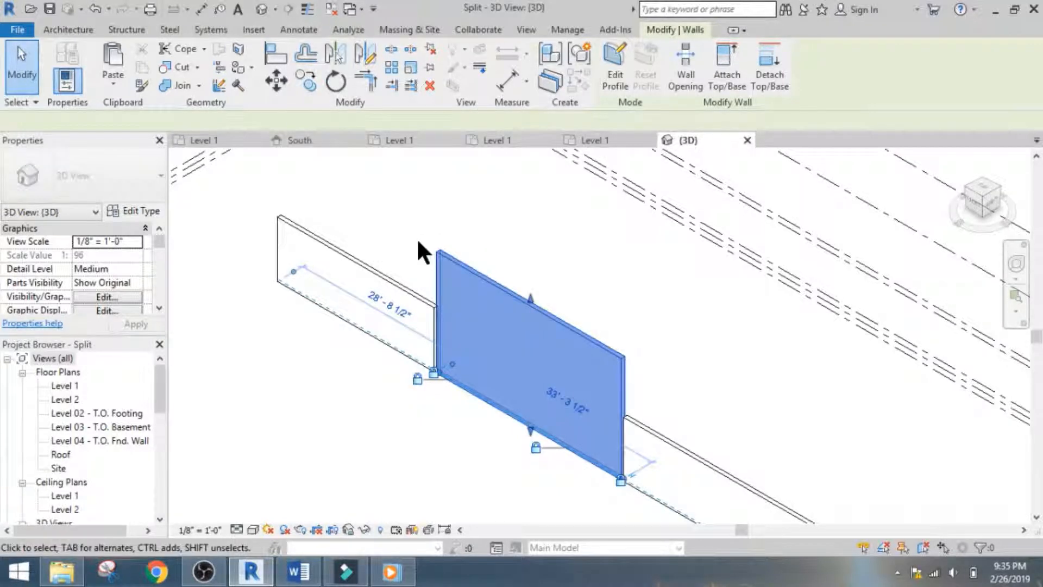
left_click(418, 242)
Lower the top of the leftmost wall segment slightly.
left_click(409, 300)
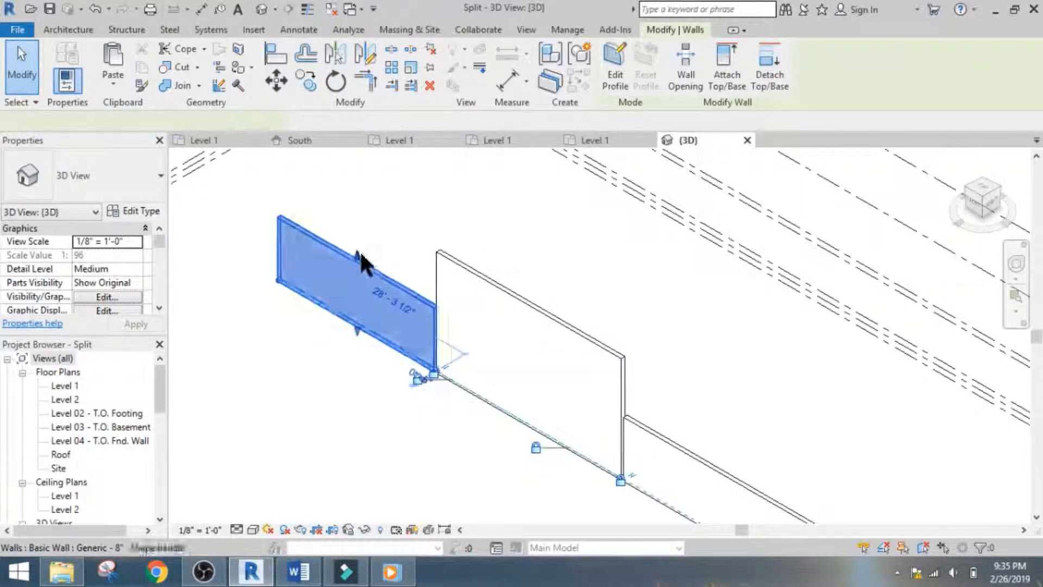
left_click_drag(358, 256, 357, 273)
left_click(406, 236)
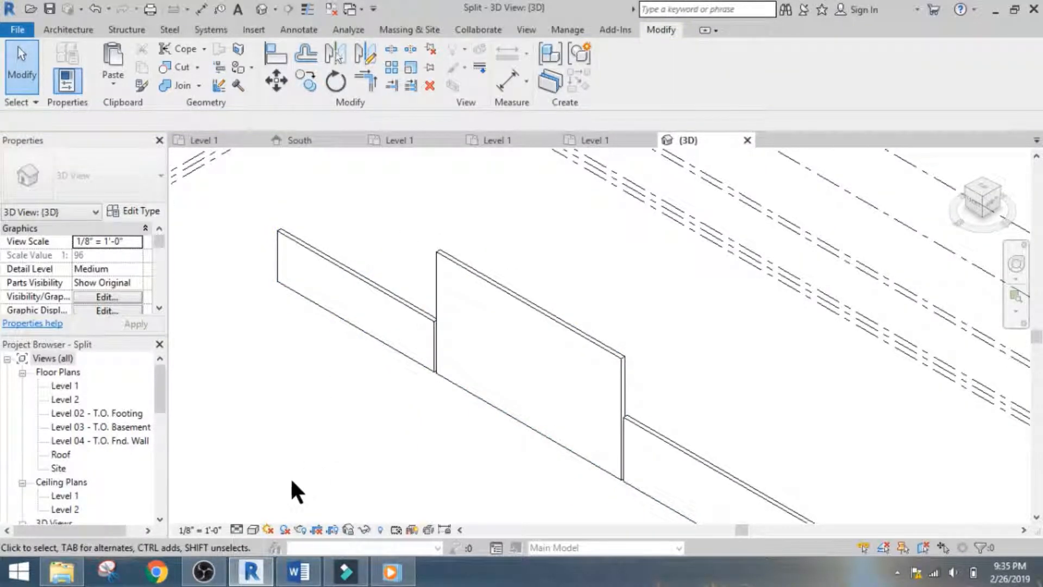